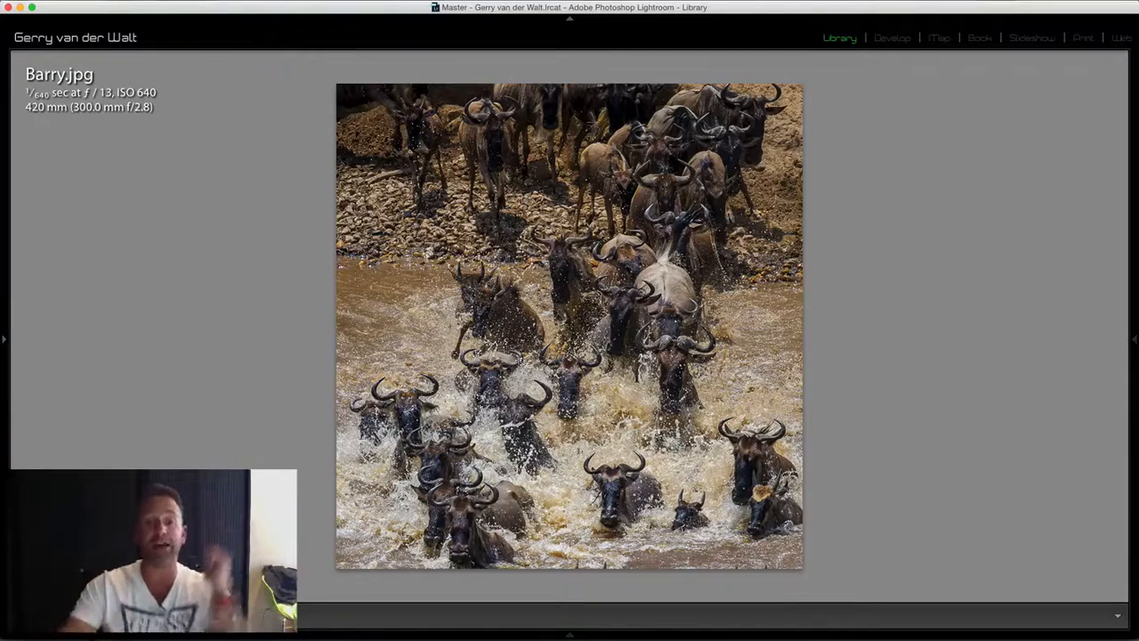
# Look through the different edits of the wildebeest crossing photo one by one at full view
pyautogui.press('Right')
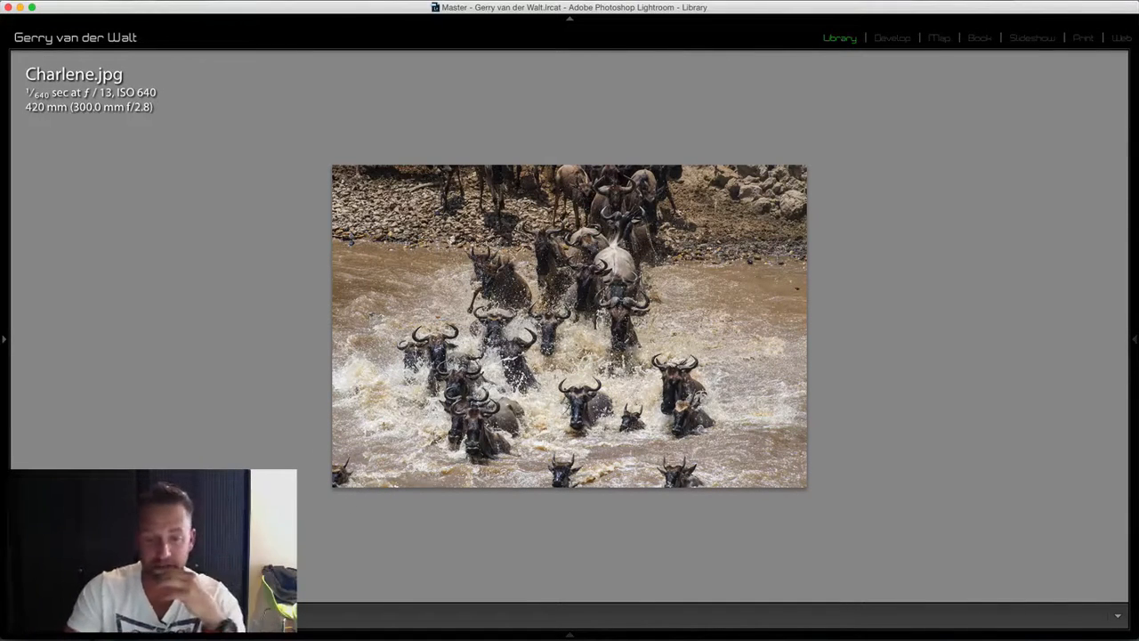
pyautogui.press('Right')
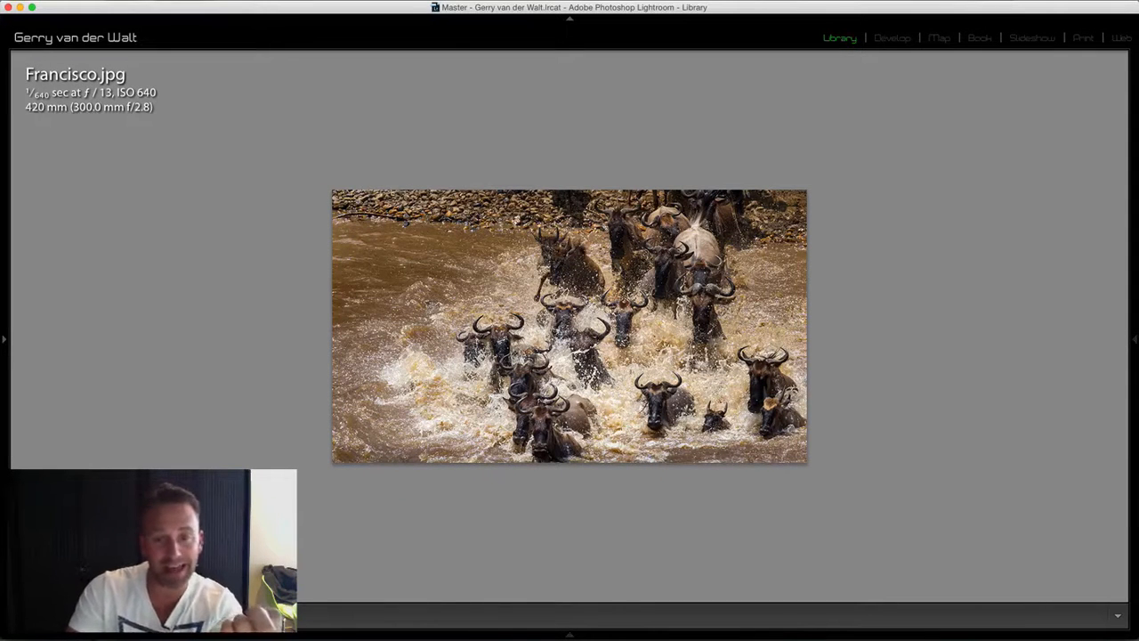
pyautogui.press('Right')
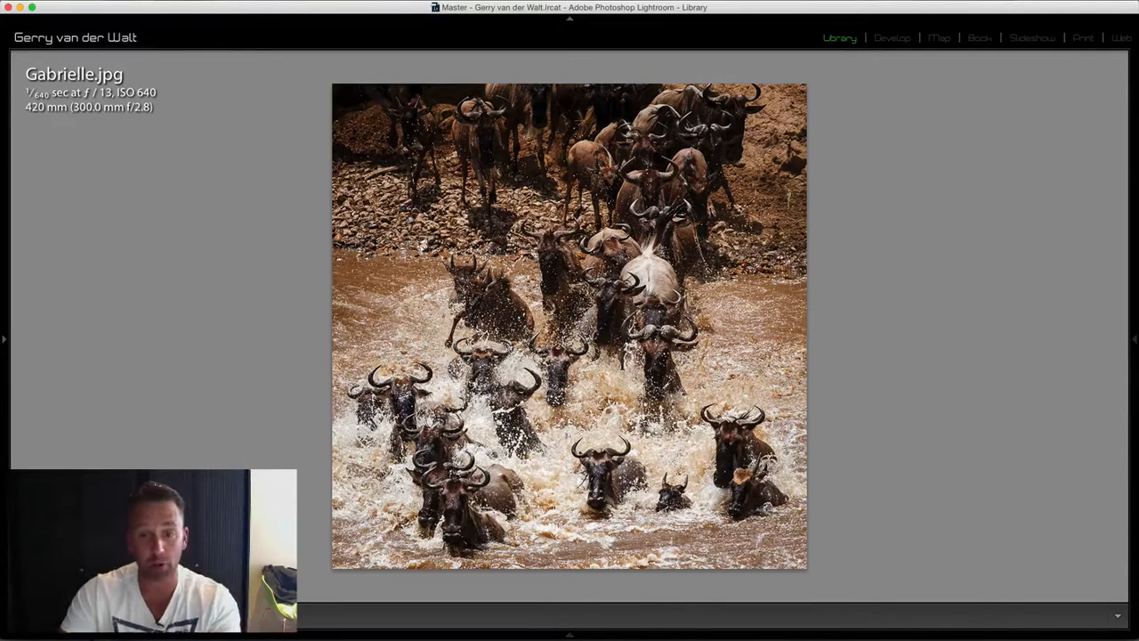
pyautogui.press('Right')
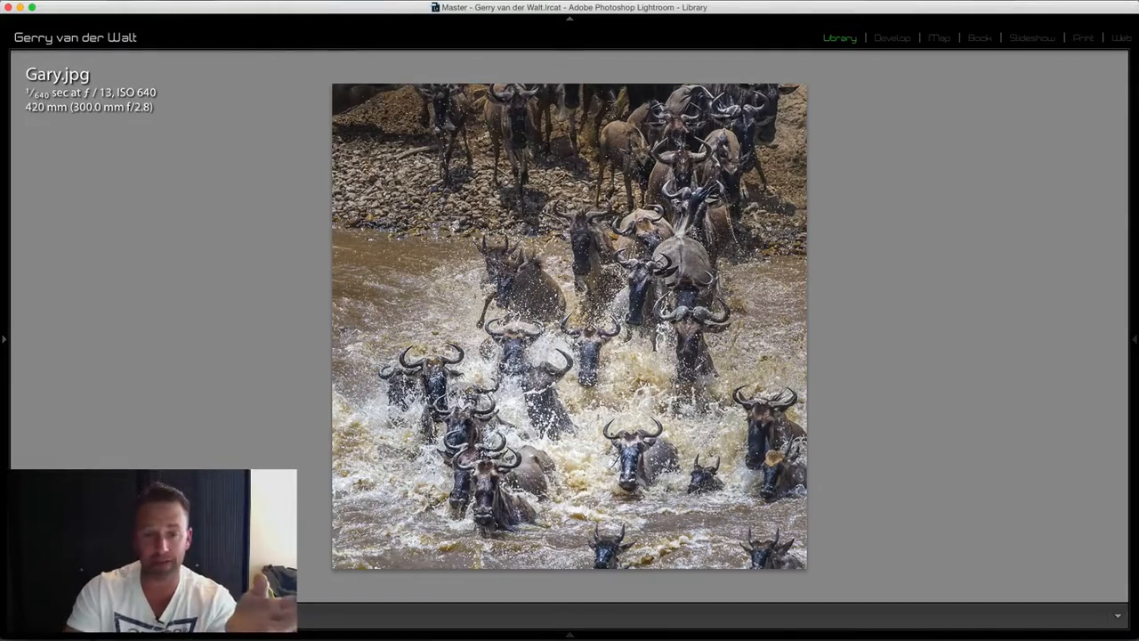
pyautogui.press('Right')
pyautogui.press('Left')
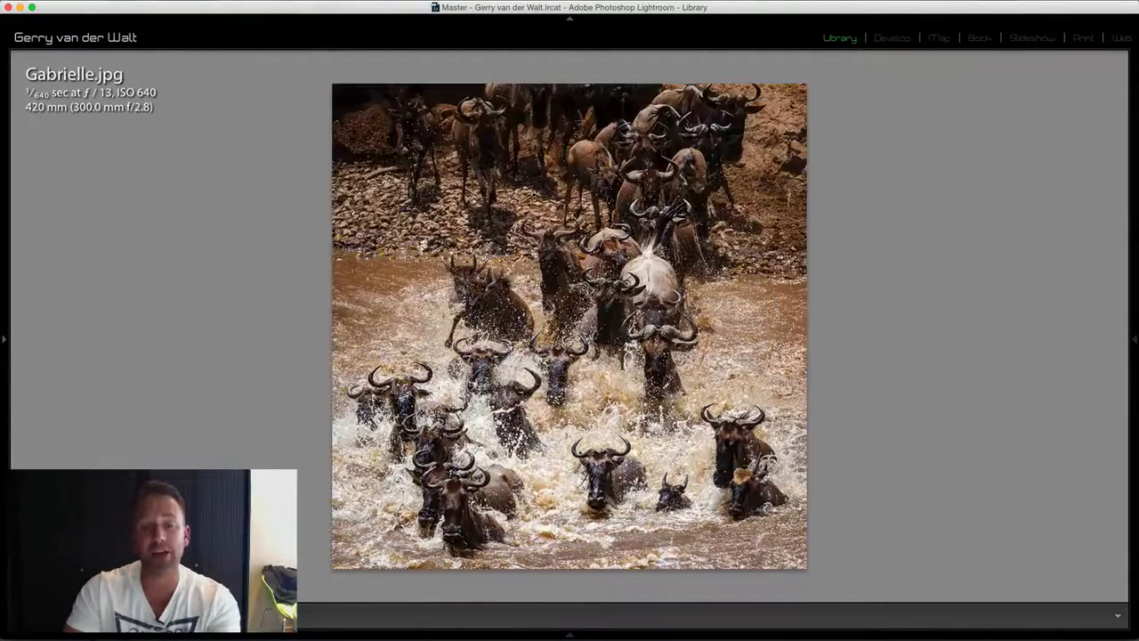
pyautogui.press('Right')
pyautogui.press('Right')
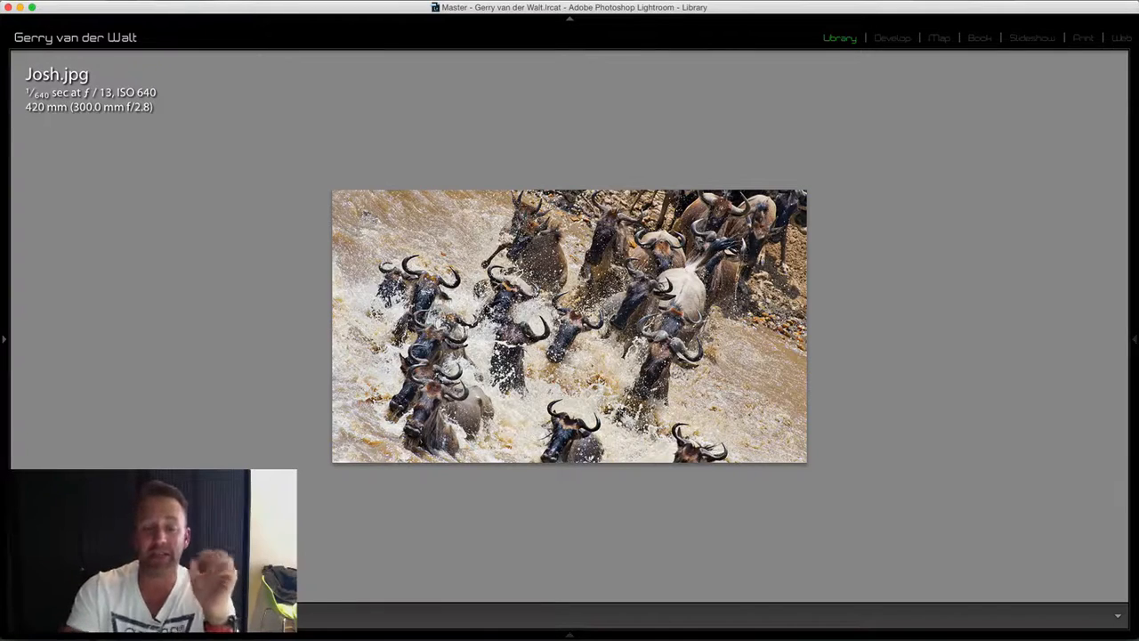
pyautogui.press('Right')
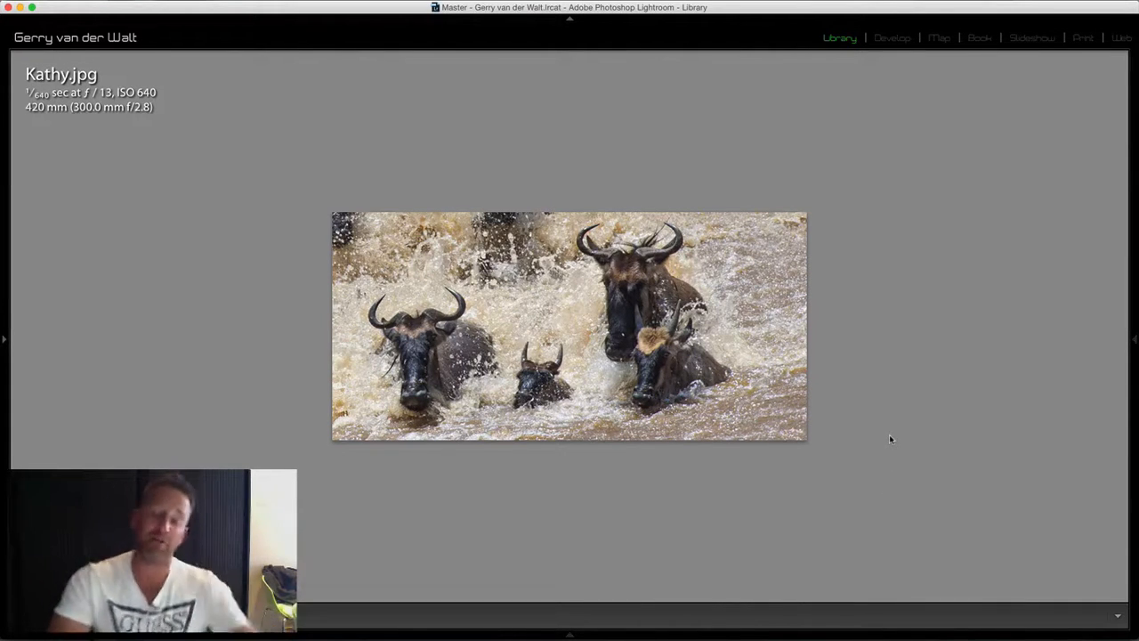
pyautogui.press('Right')
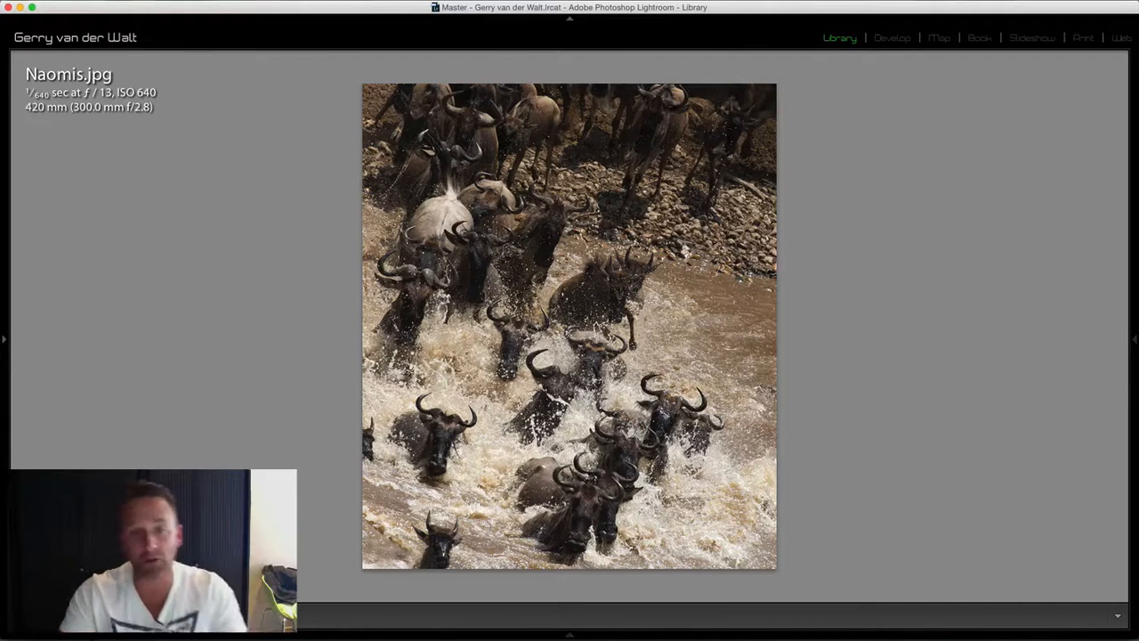
pyautogui.press('Right')
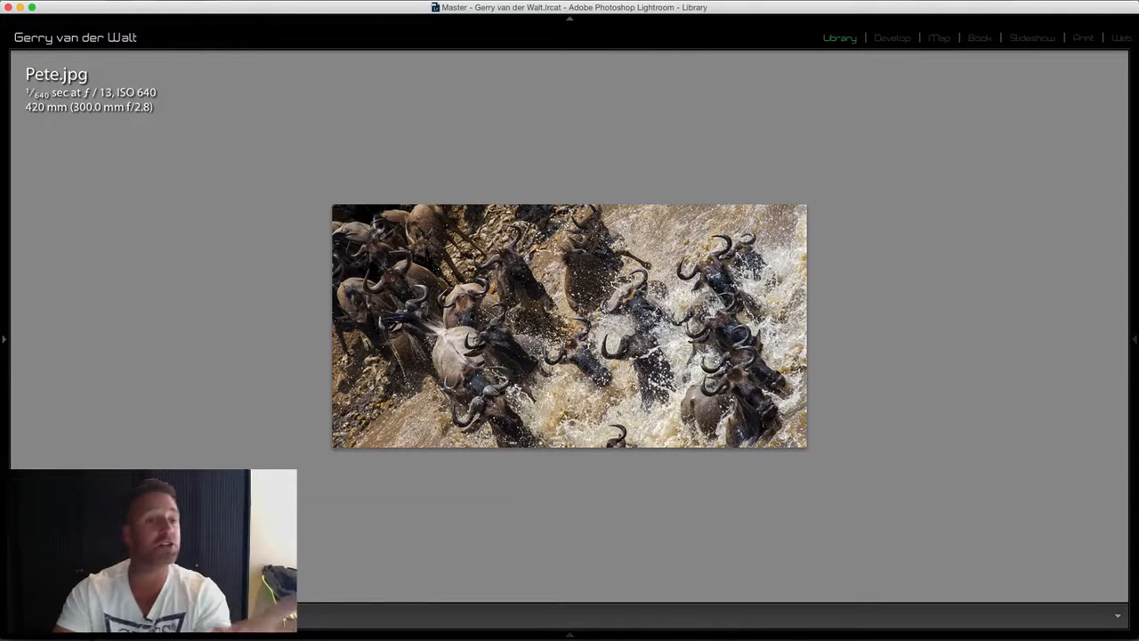
pyautogui.press('Right')
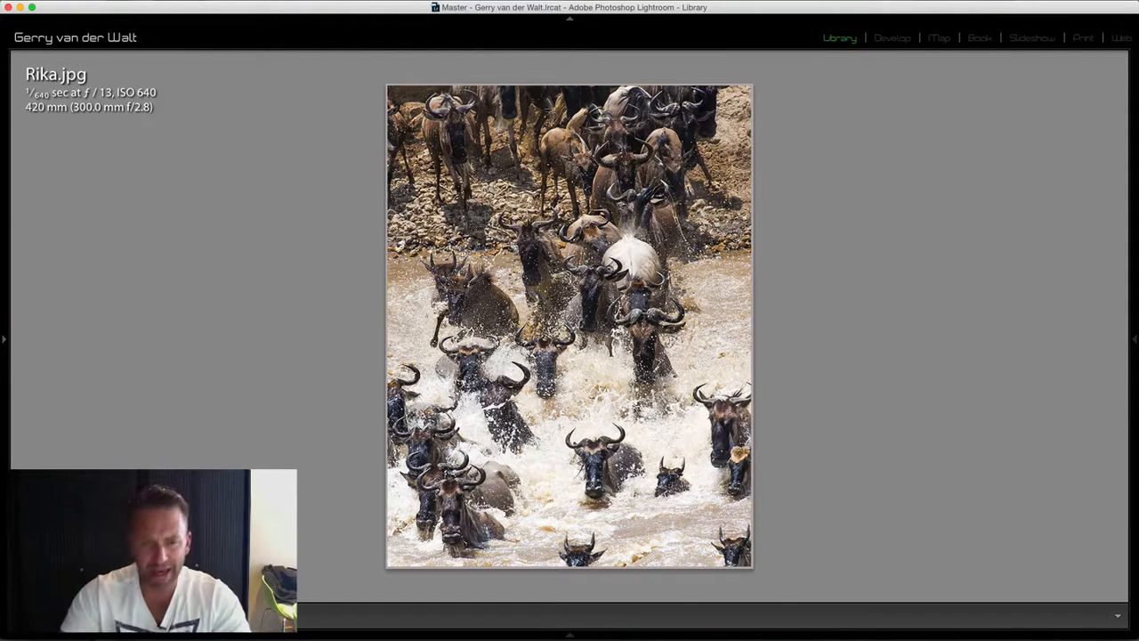
pyautogui.press('Right')
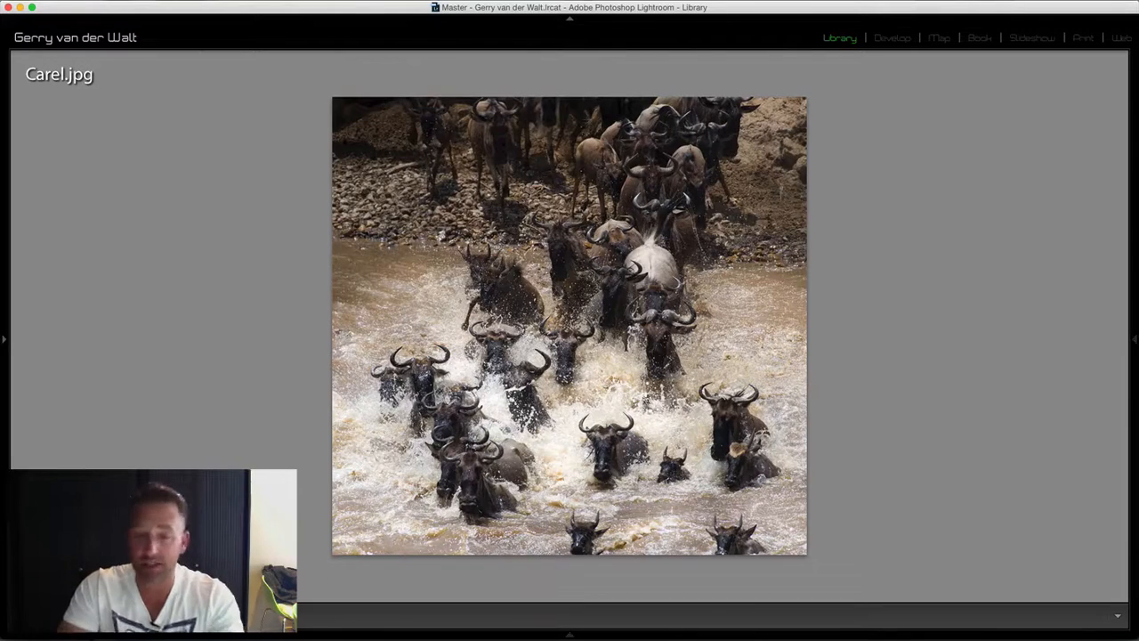
pyautogui.press('Right')
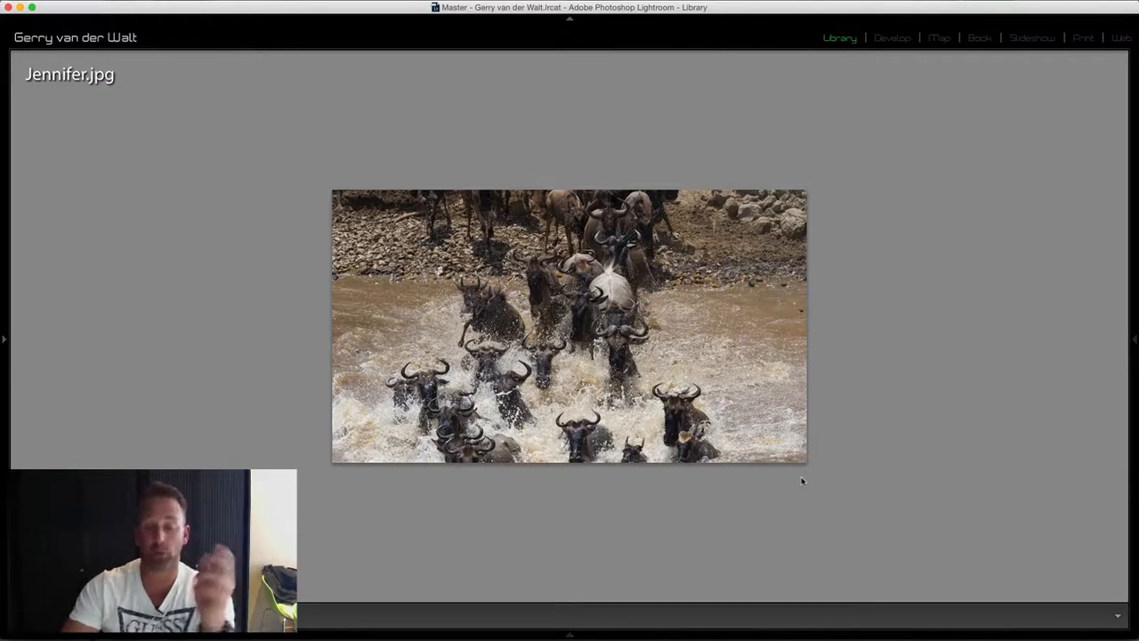
pyautogui.press('Right')
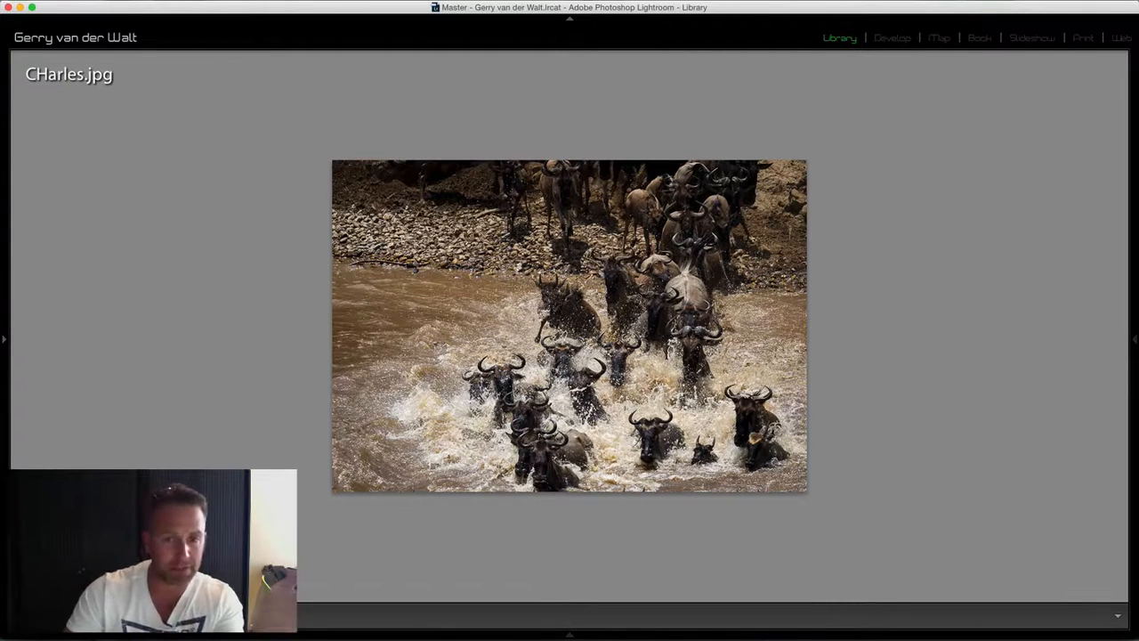
pyautogui.press('Right')
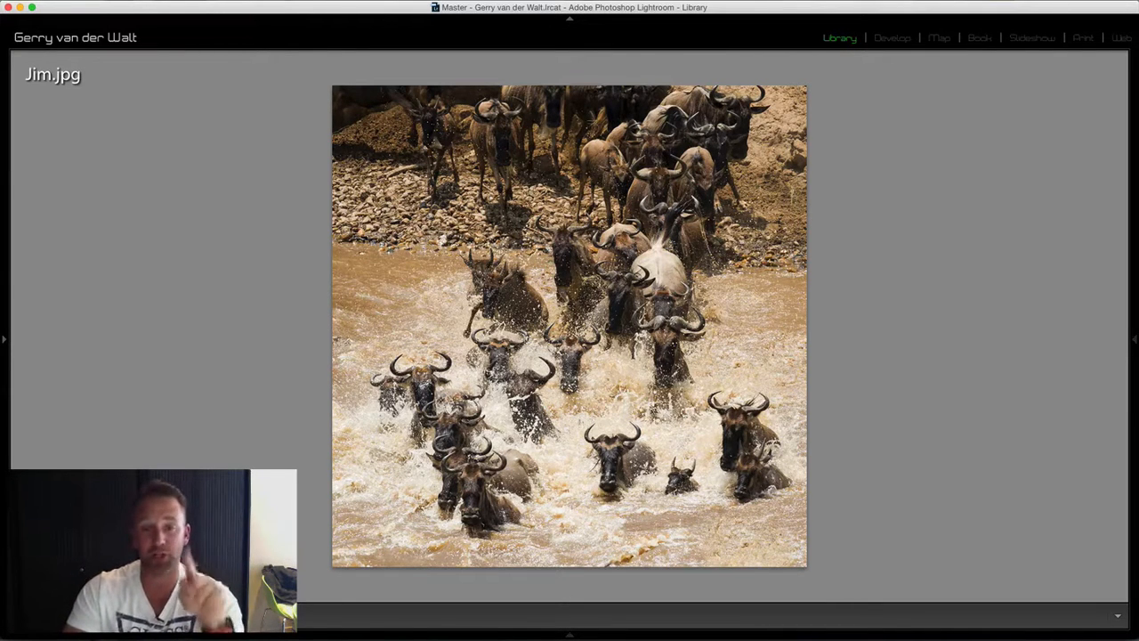
pyautogui.press('Right')
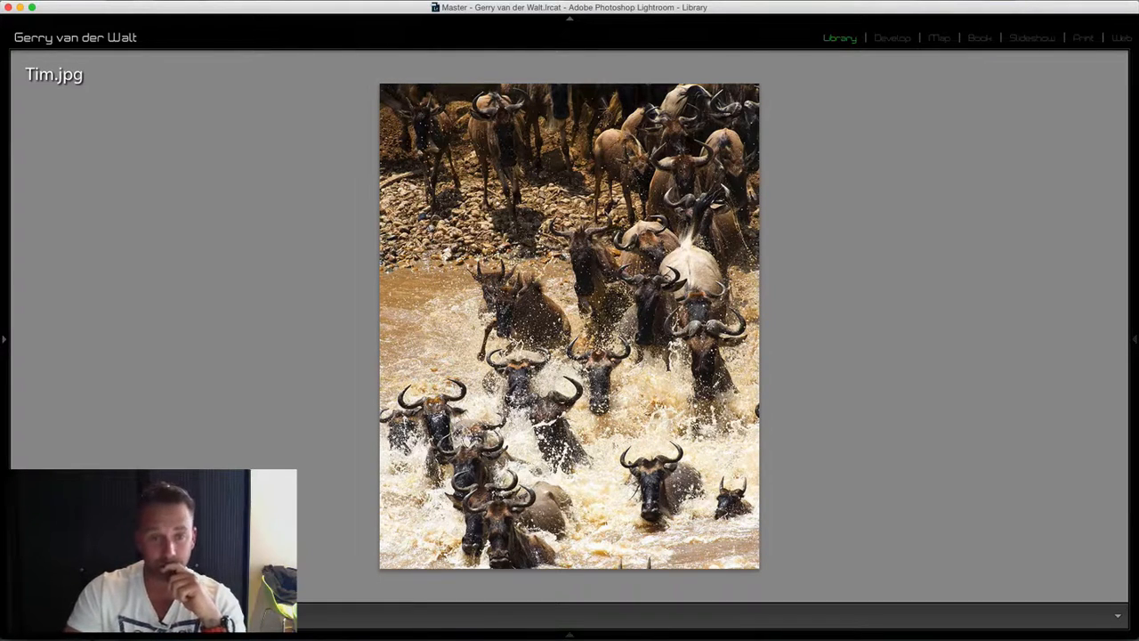
# Return to the thumbnail grid and open the original unedited crossing DNG in full view
pyautogui.press('g')
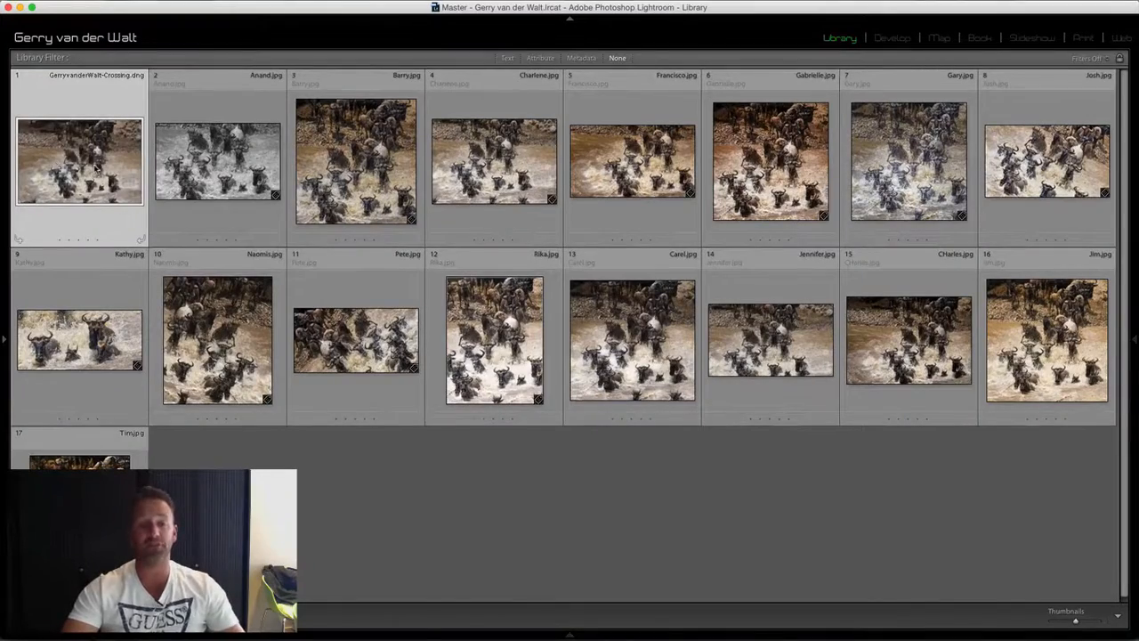
pyautogui.doubleClick(96, 167)
pyautogui.press('g')
pyautogui.doubleClick(67, 170)
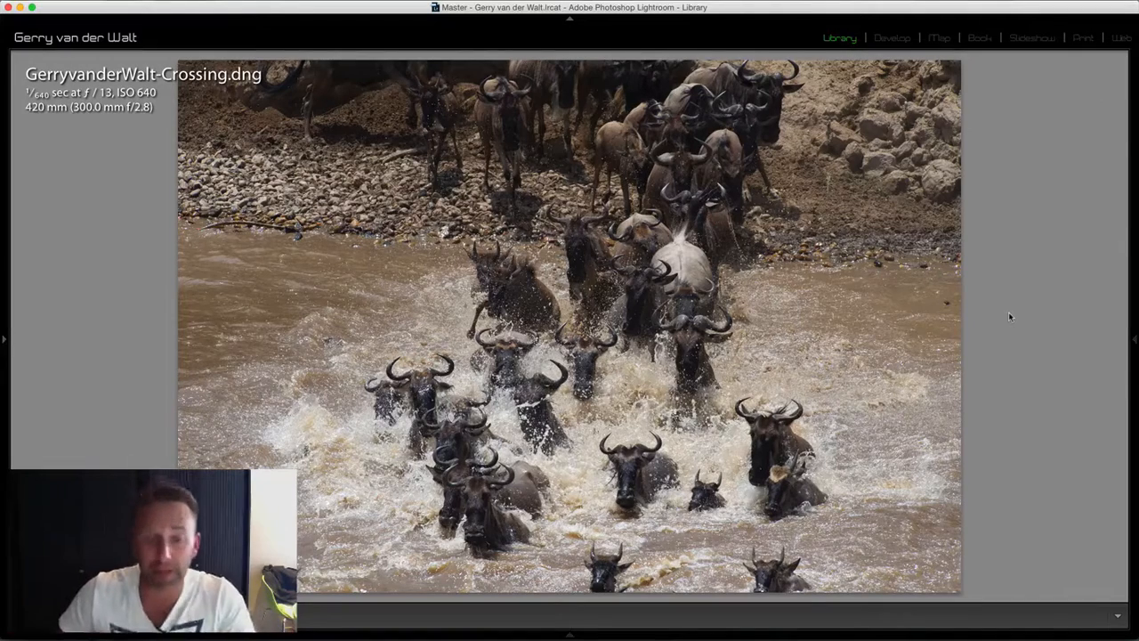
# Switch the original photo to the Develop module, hide the navigator and presets side, and toggle the photo info overlay
pyautogui.press('d')
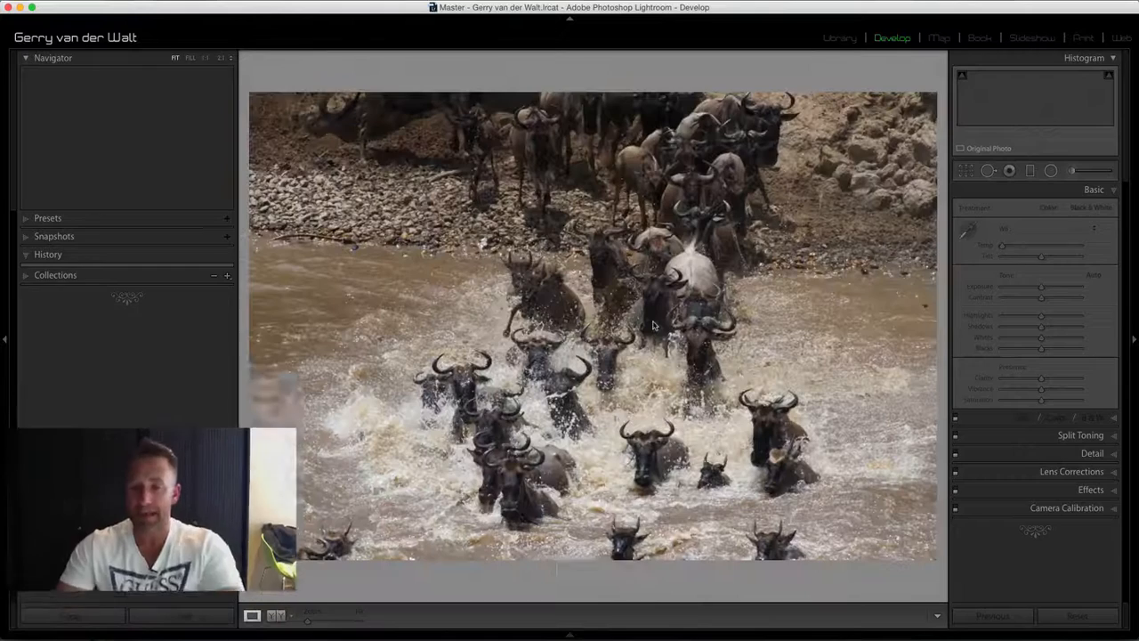
pyautogui.click(6, 337)
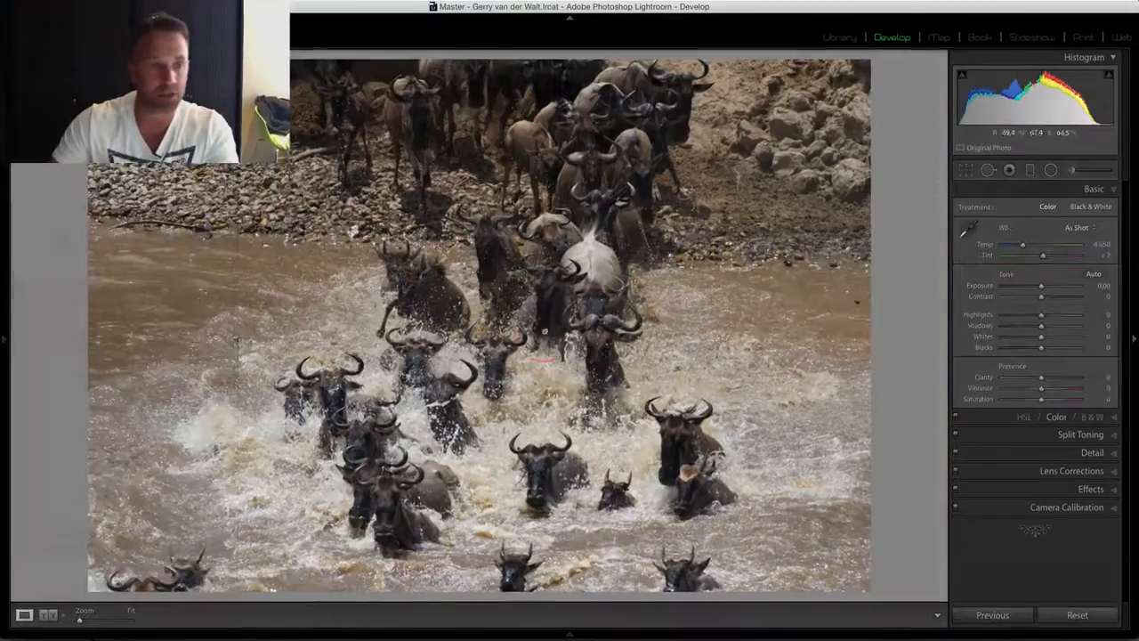
pyautogui.press('i')
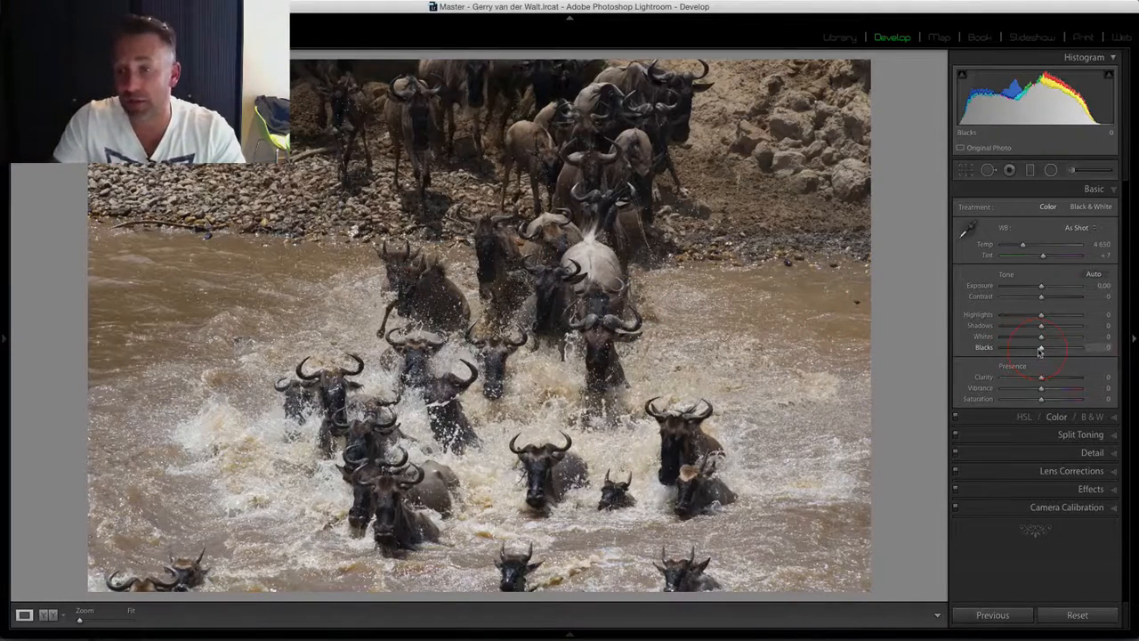
# Set the photo's Blacks to -15, Whites to +26 and Clarity to +25
pyautogui.moveTo(1040, 349); pyautogui.dragTo(1052, 341)
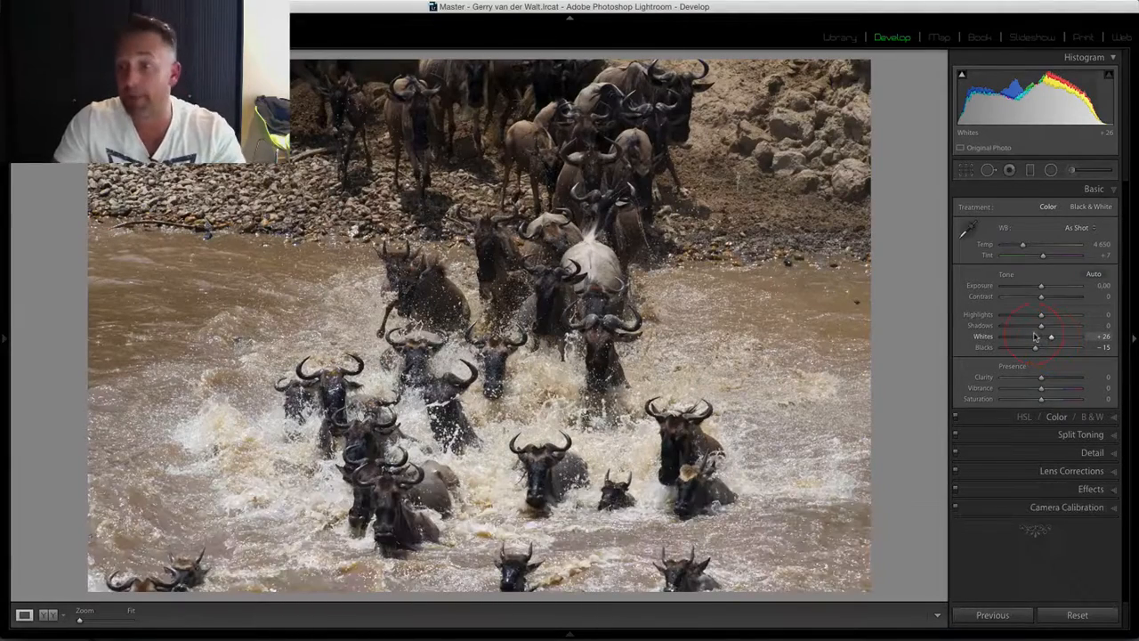
pyautogui.click(1044, 380)
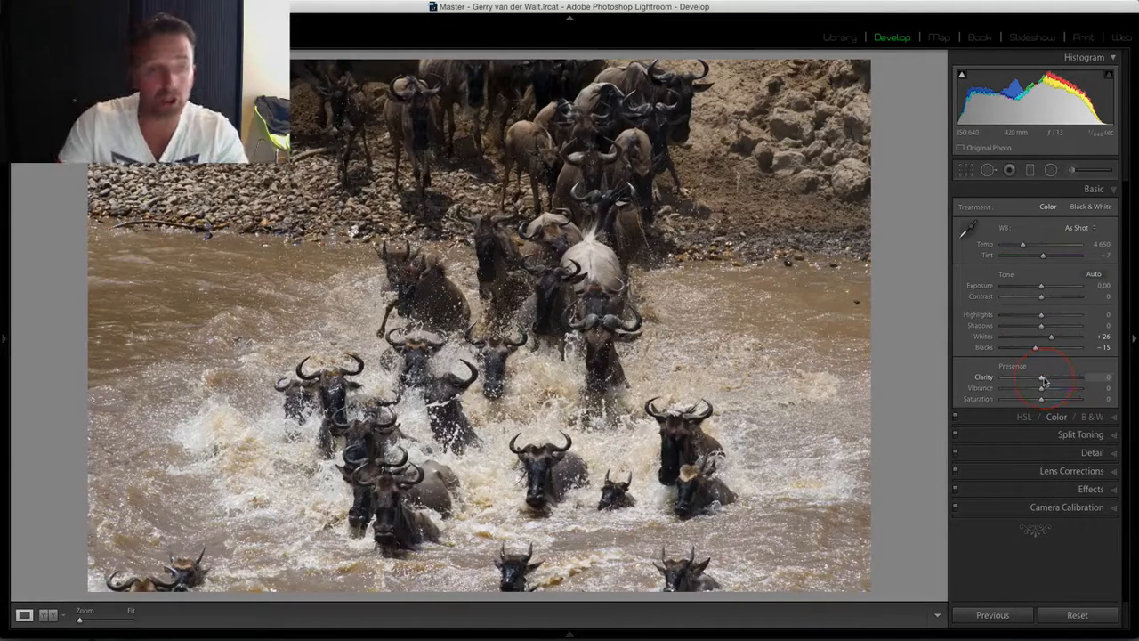
pyautogui.moveTo(1044, 380); pyautogui.dragTo(1052, 381)
# Compare the photo before and after the adjustments, first side by side and again as a full-frame toggle
pyautogui.press('y')
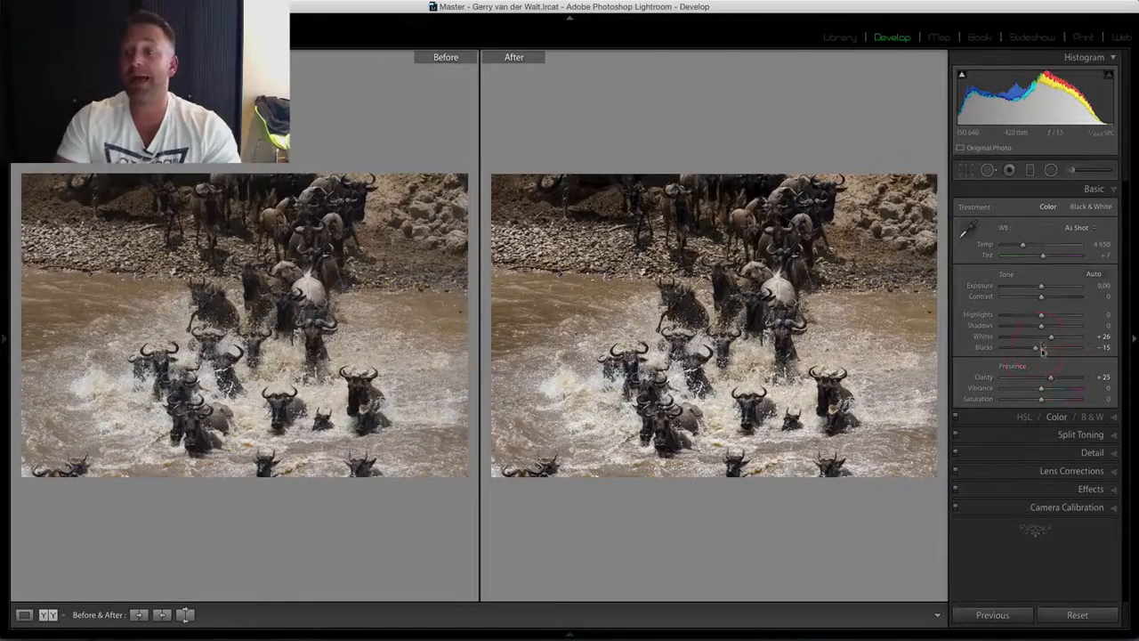
pyautogui.click(1056, 380)
pyautogui.press('y')
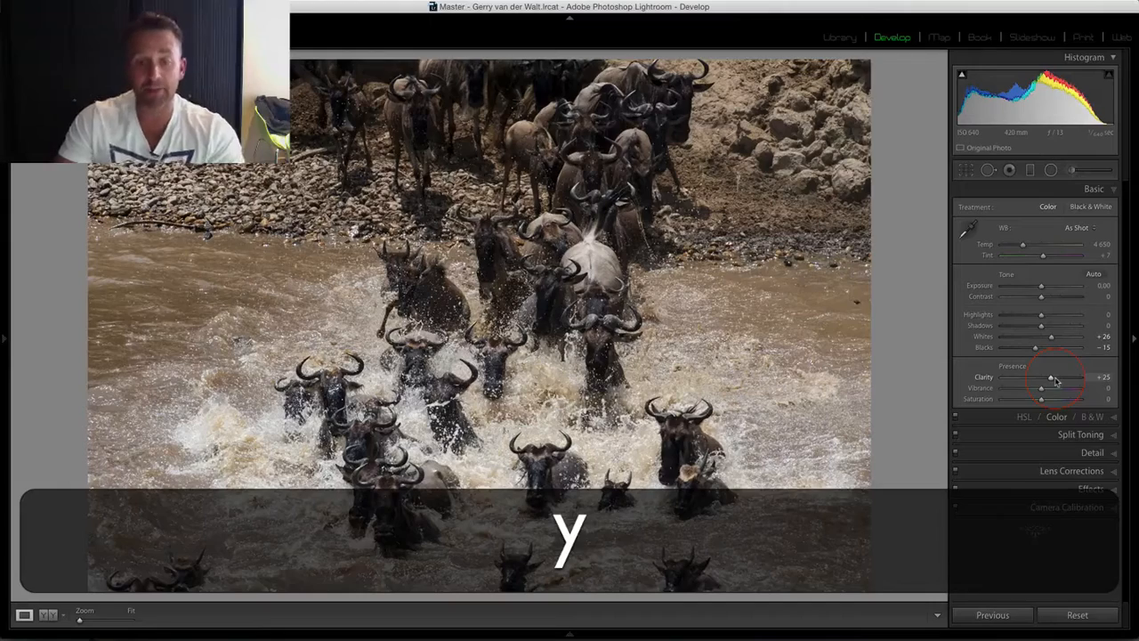
pyautogui.press('\\')
pyautogui.press('\\')
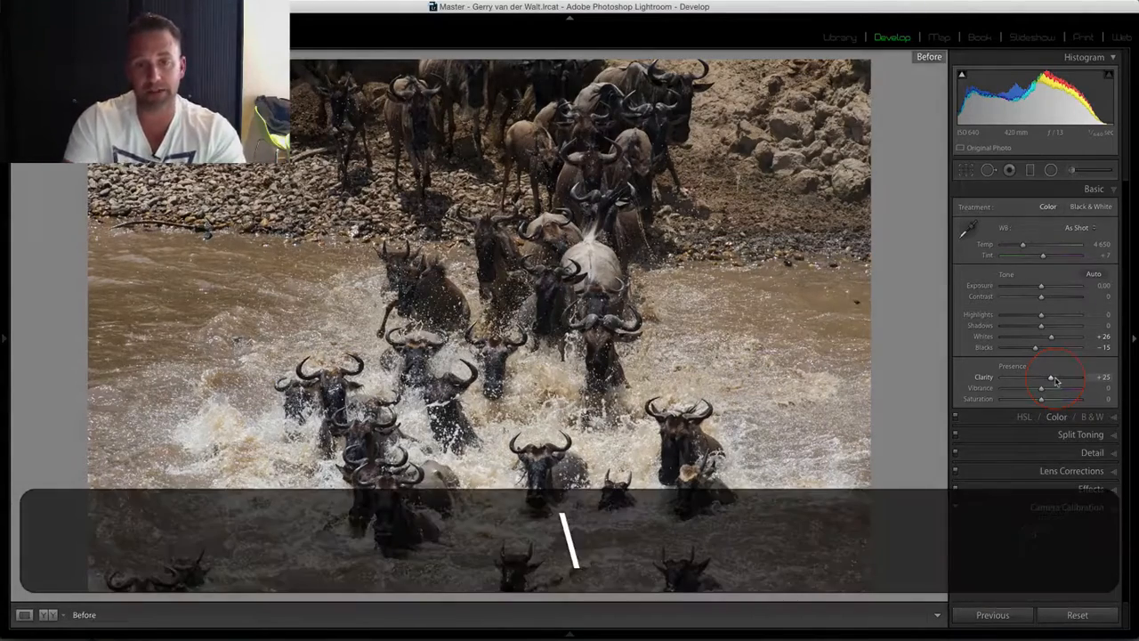
pyautogui.press('\\')
pyautogui.press('\\')
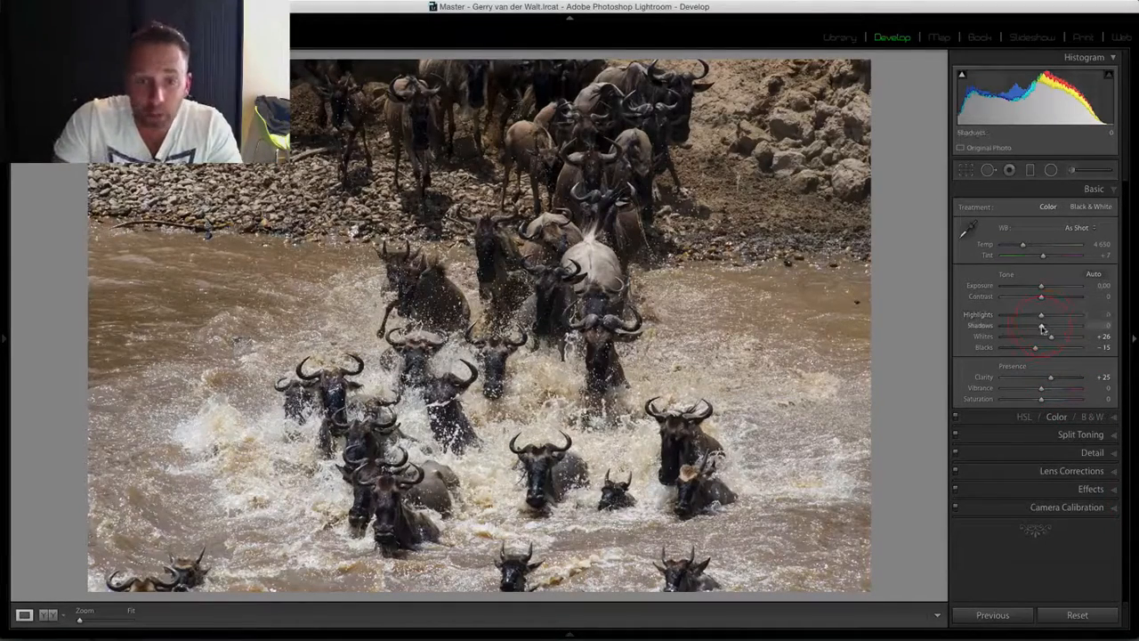
# Set Shadows to +20 and Vibrance to +16, and activate the Crop & Straighten tool
pyautogui.moveTo(1043, 328); pyautogui.dragTo(1050, 329)
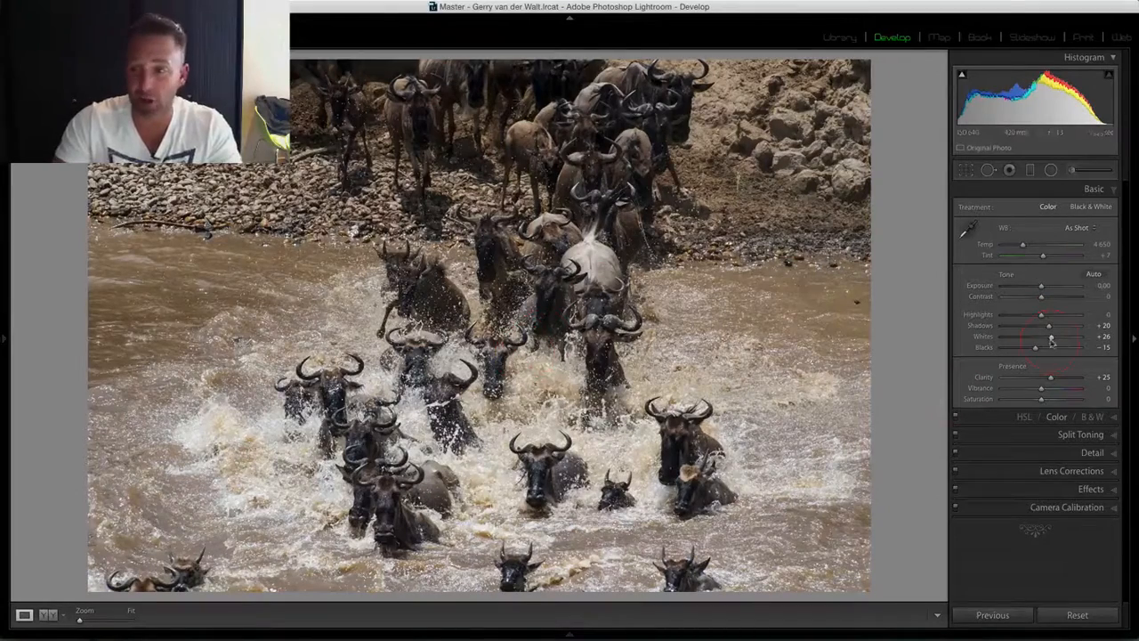
pyautogui.moveTo(1042, 389); pyautogui.dragTo(1048, 392)
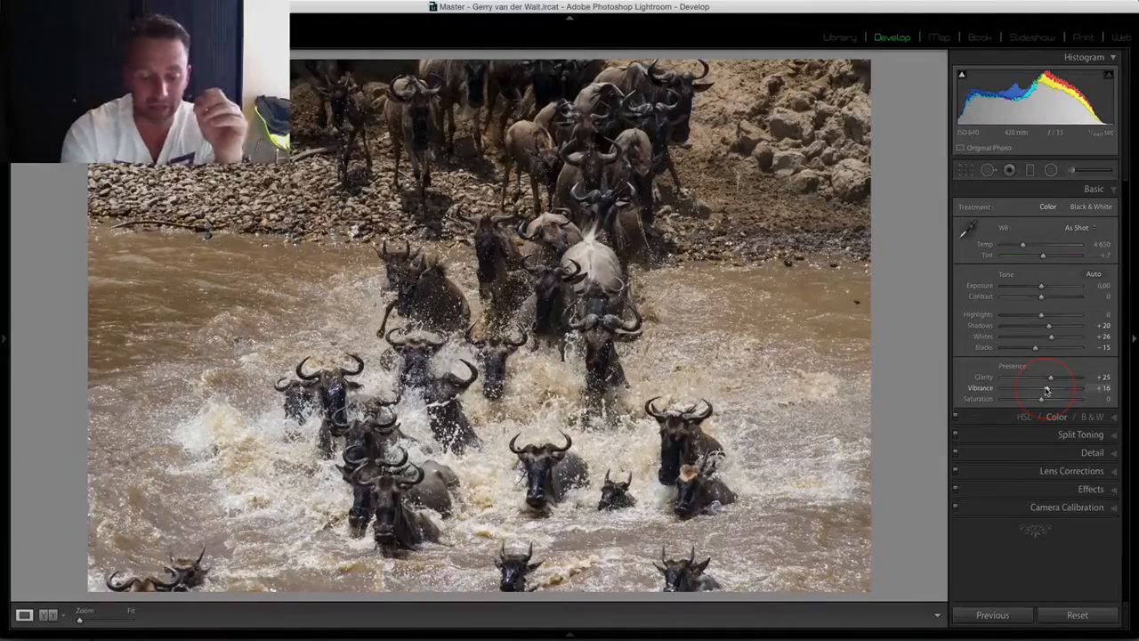
pyautogui.press('r')
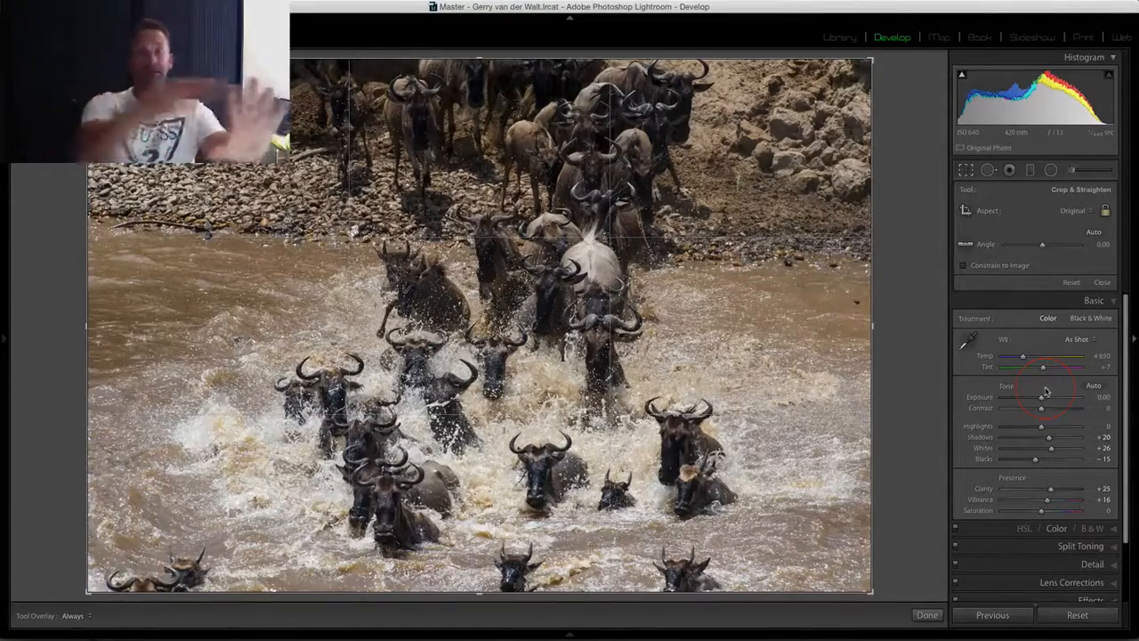
# Try the crop frame in portrait orientation, flip it back to landscape, and reset the crop
pyautogui.press('x')
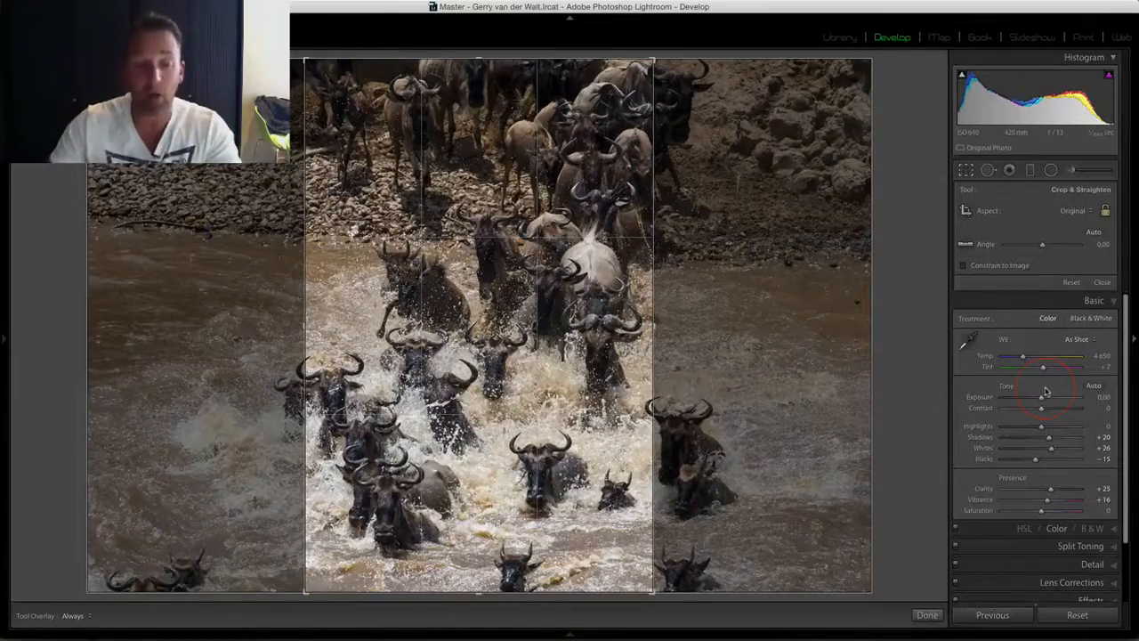
pyautogui.press('x')
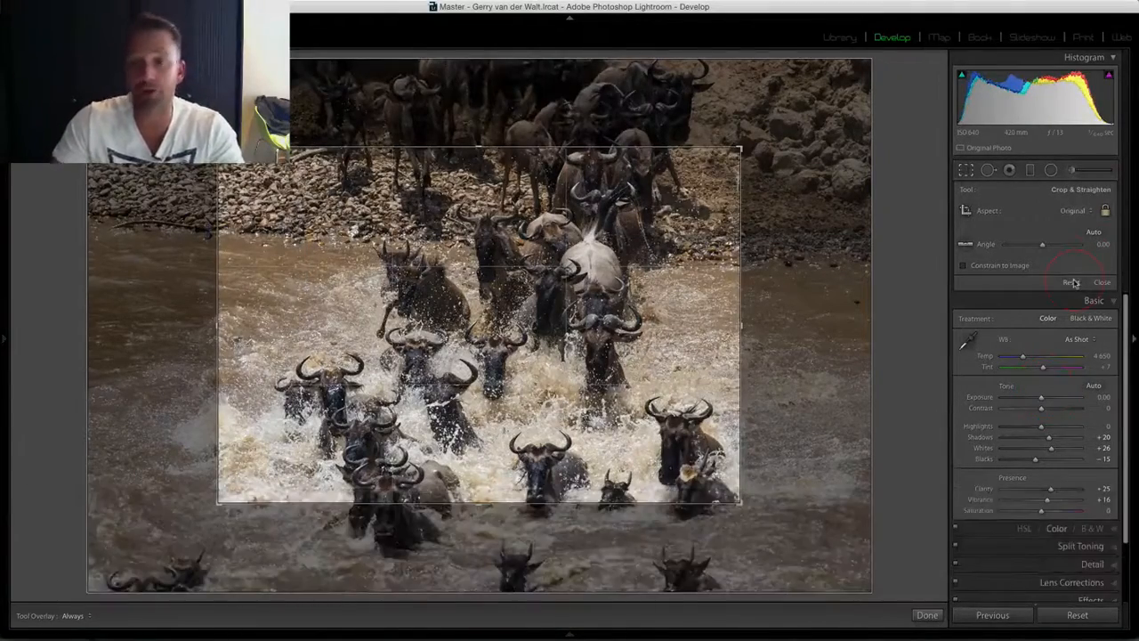
pyautogui.click(1071, 282)
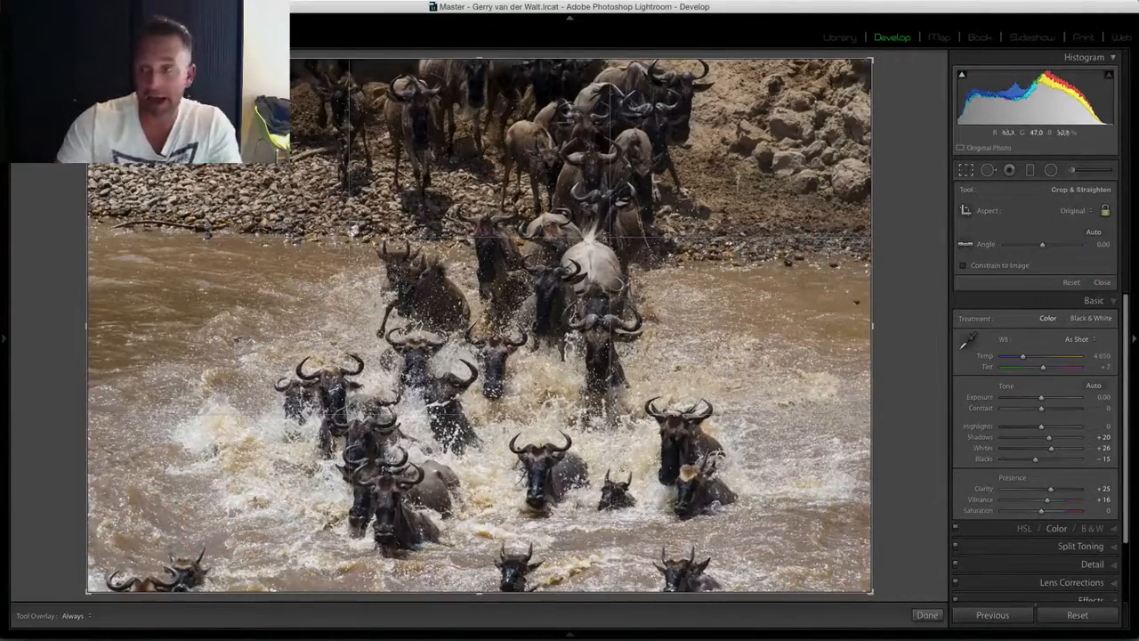
# Crop the landscape photo tighter around the swimming wildebeest, leaving out the heads along the lower edge, and apply the crop
pyautogui.moveTo(87, 59); pyautogui.dragTo(203, 137)
pyautogui.moveTo(369, 218); pyautogui.dragTo(464, 217)
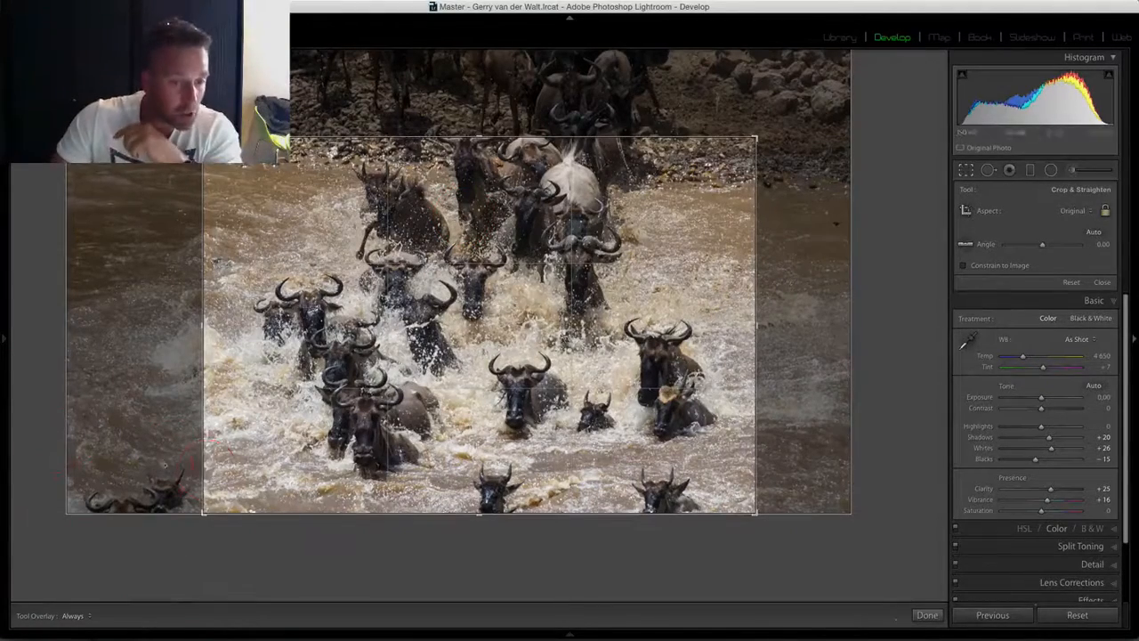
pyautogui.moveTo(294, 379); pyautogui.dragTo(433, 363)
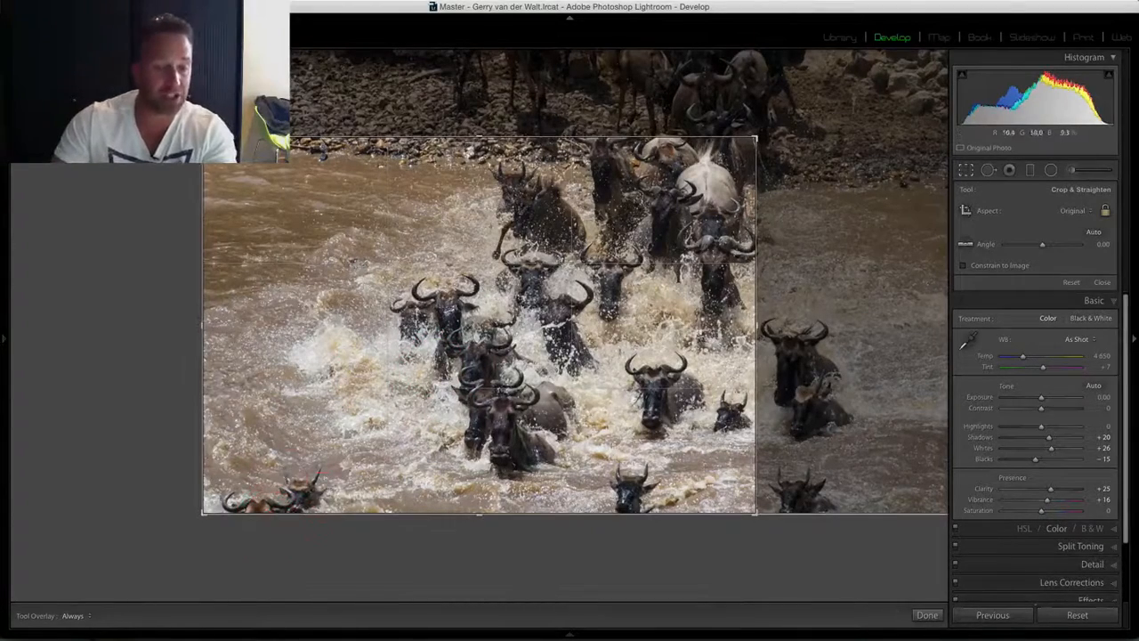
pyautogui.moveTo(540, 372); pyautogui.dragTo(410, 374)
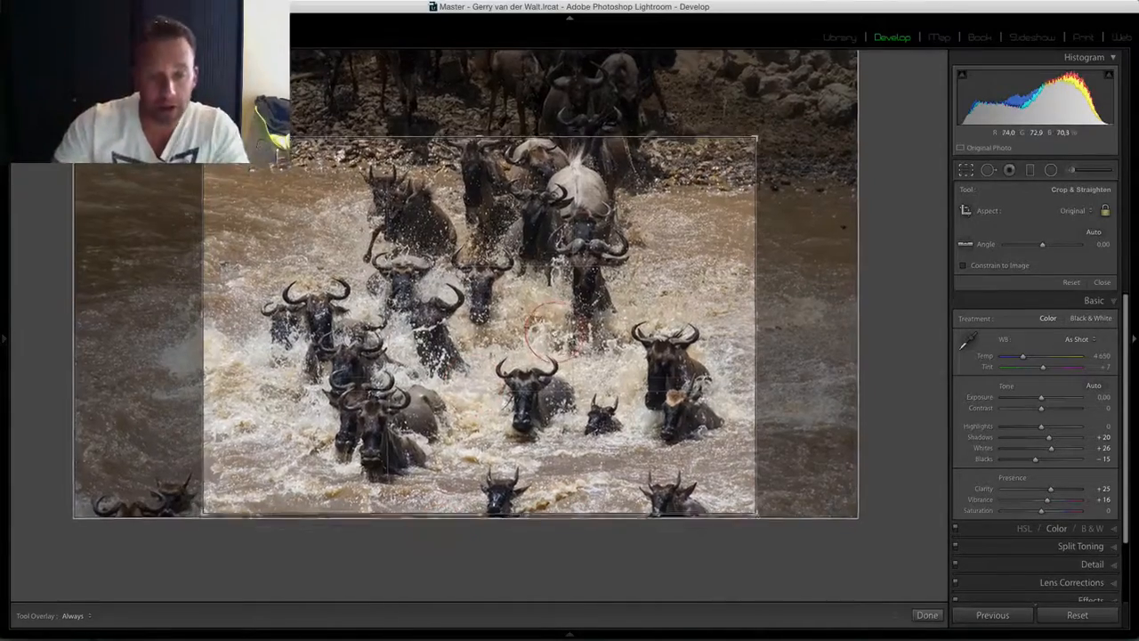
pyautogui.moveTo(552, 325); pyautogui.dragTo(538, 378)
pyautogui.click(376, 463)
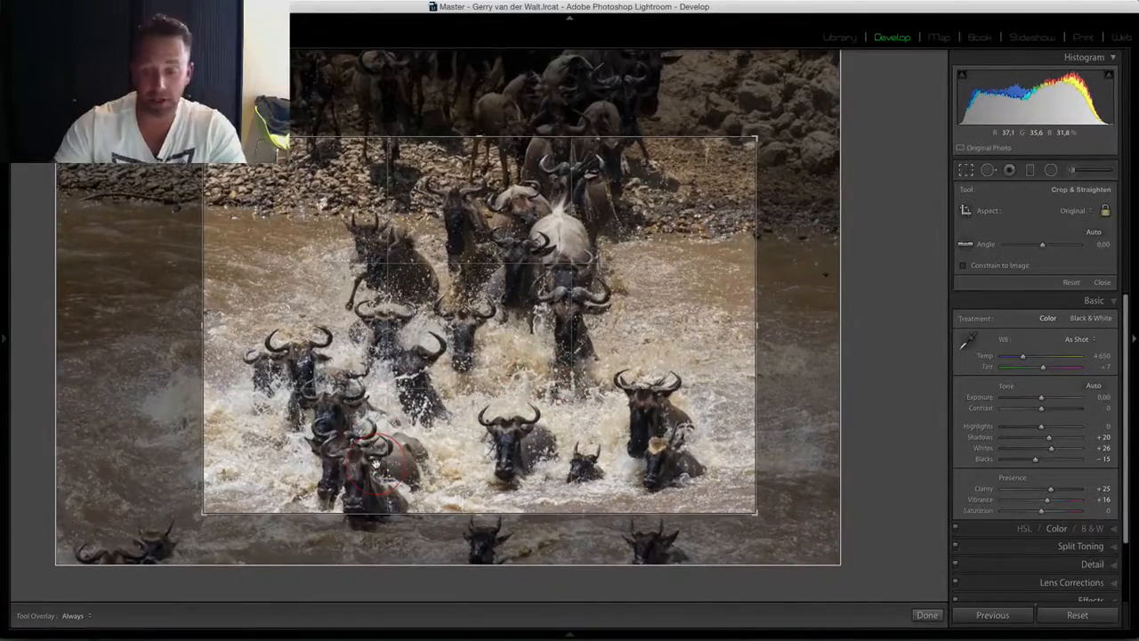
pyautogui.press('Return')
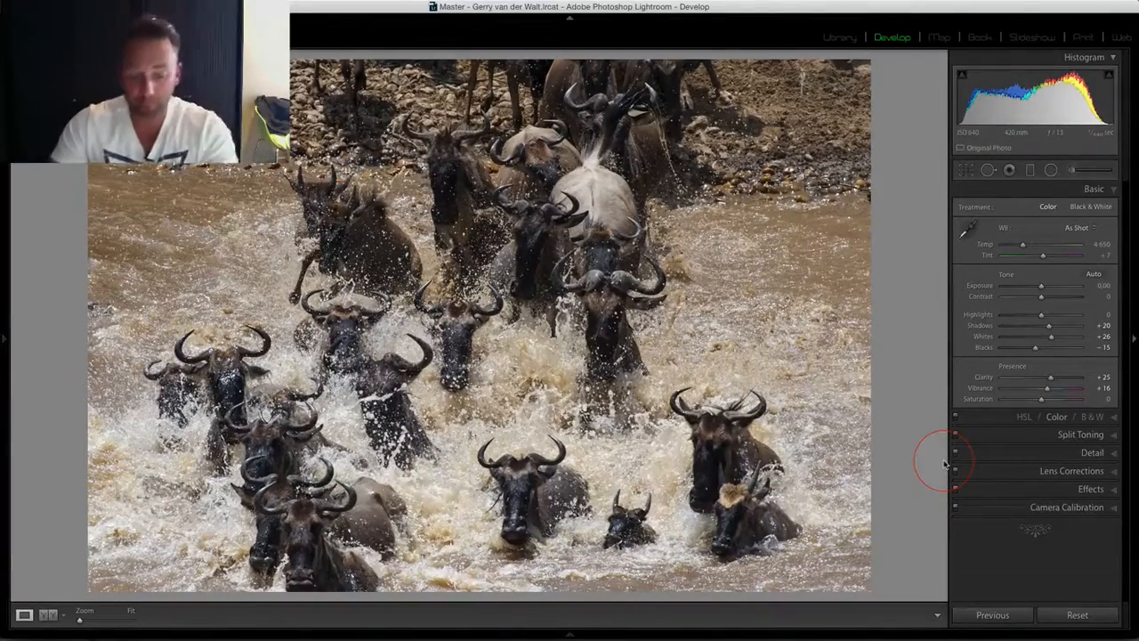
# Reopen the landscape crop, shift the photo slightly within the frame, and apply it
pyautogui.press('r')
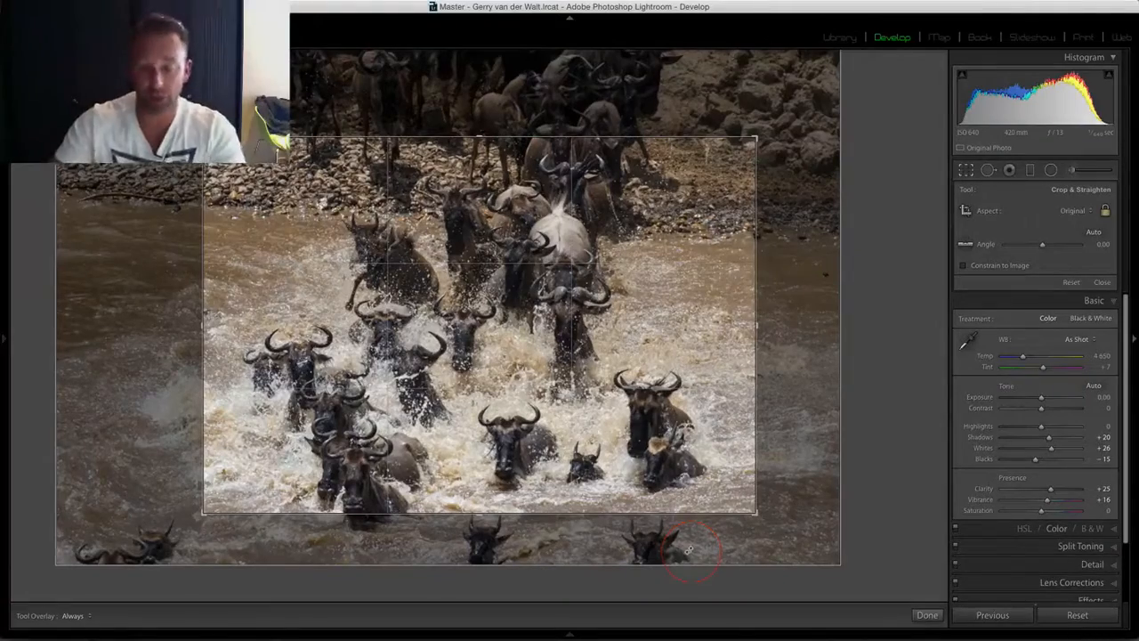
pyautogui.moveTo(519, 373)
pyautogui.mouseDown()
pyautogui.moveTo(520, 389)
pyautogui.moveTo(517, 366)
pyautogui.mouseUp()
pyautogui.press('Return')
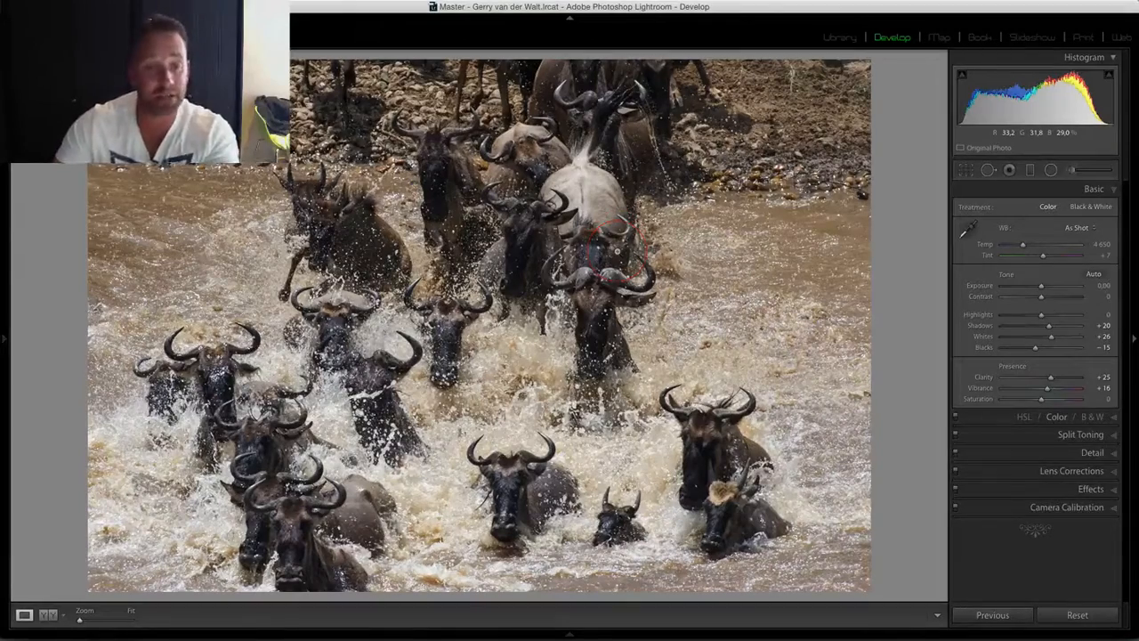
# Return to the library grid and create two virtual copies of the cropped photo
pyautogui.press('g')
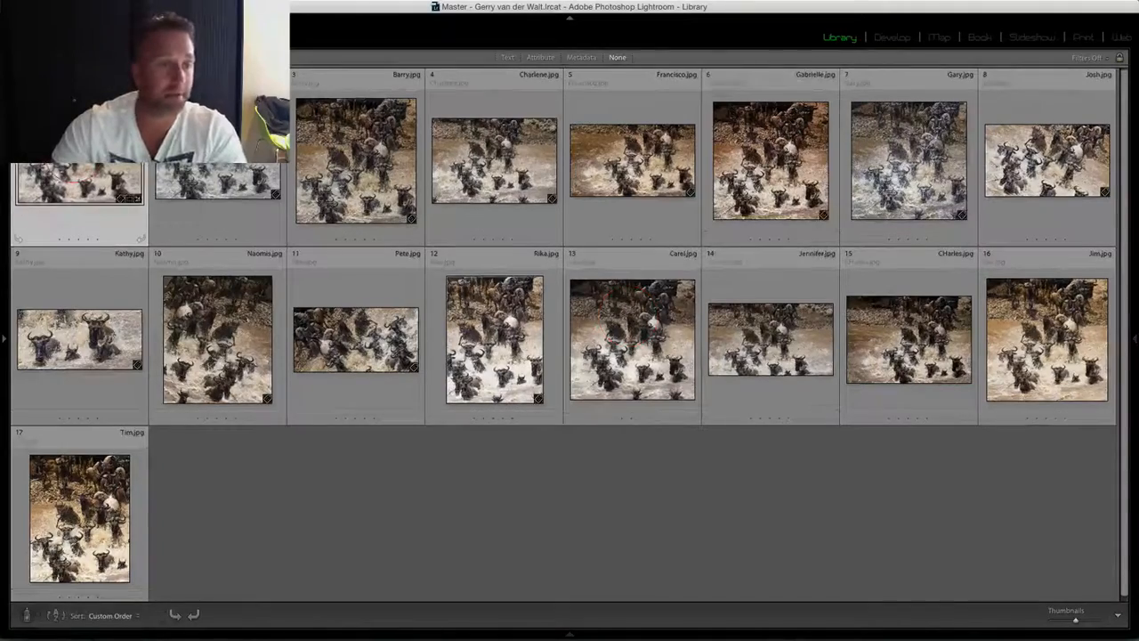
pyautogui.press('super+apostrophe')
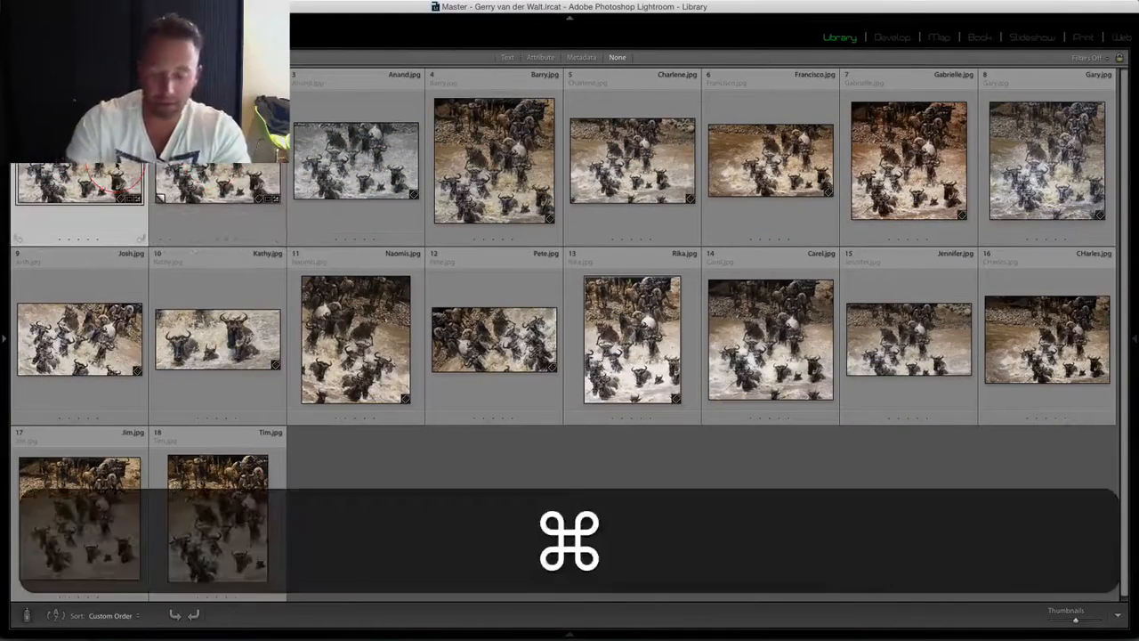
pyautogui.press('super+apostrophe')
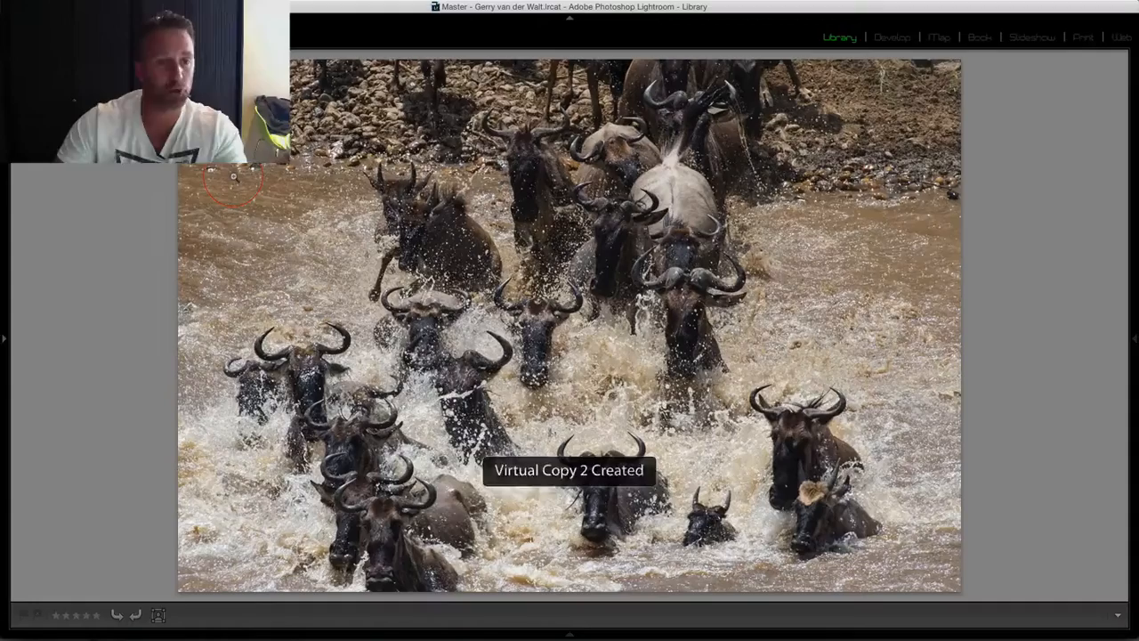
# Switch a virtual copy's crop to portrait orientation, size the frame to slightly less than the full photo height, and apply it
pyautogui.press('r')
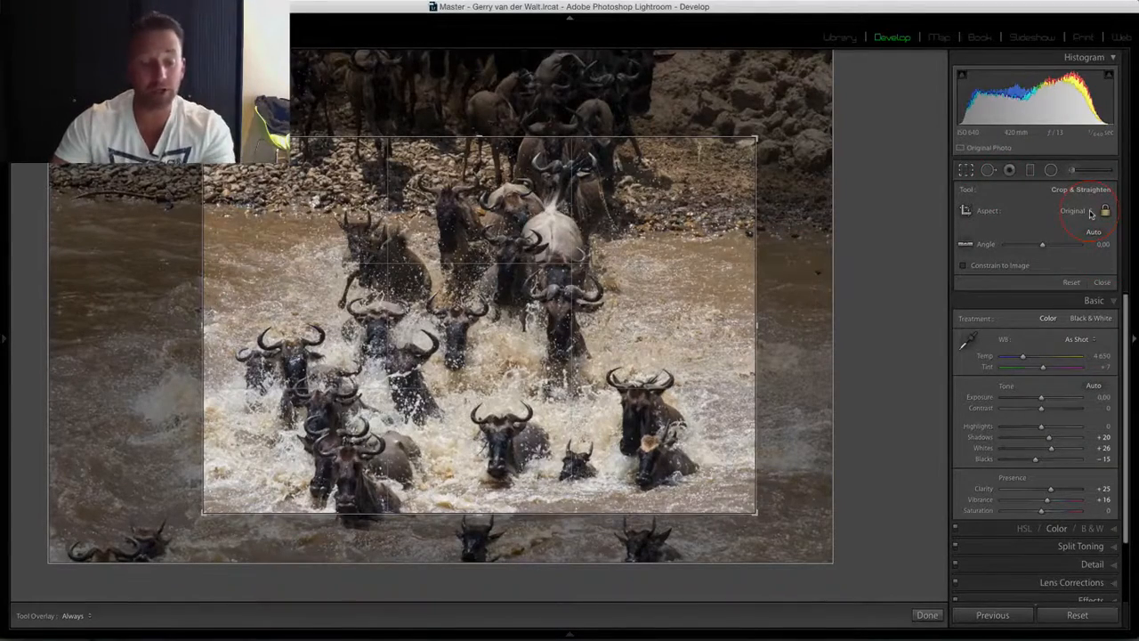
pyautogui.press('x')
pyautogui.click(330, 83)
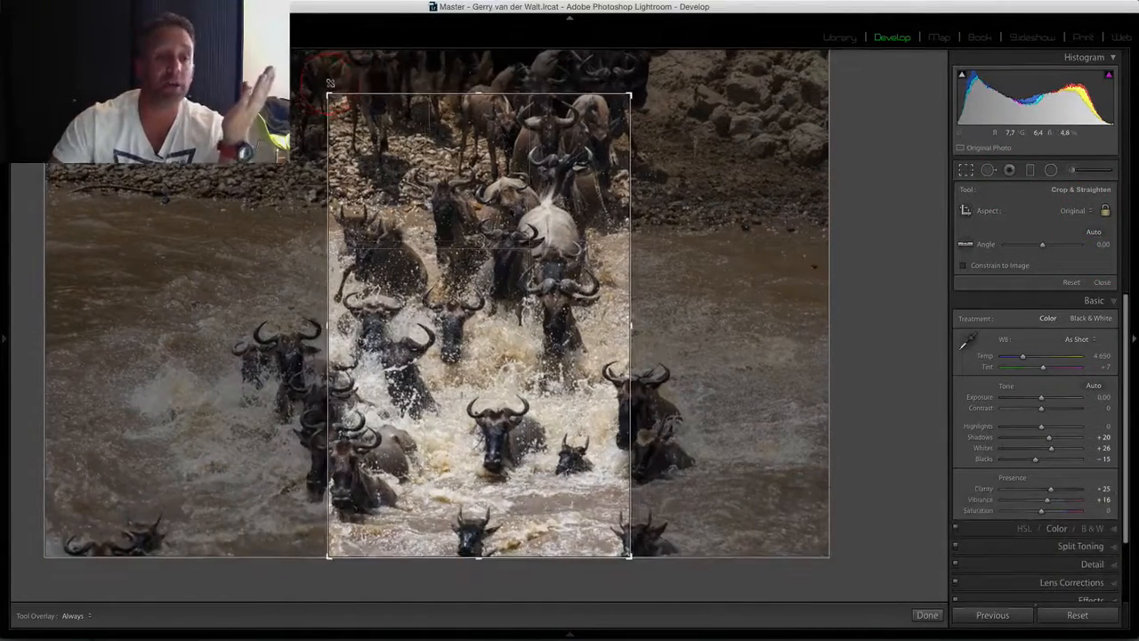
pyautogui.moveTo(330, 83); pyautogui.dragTo(305, 57)
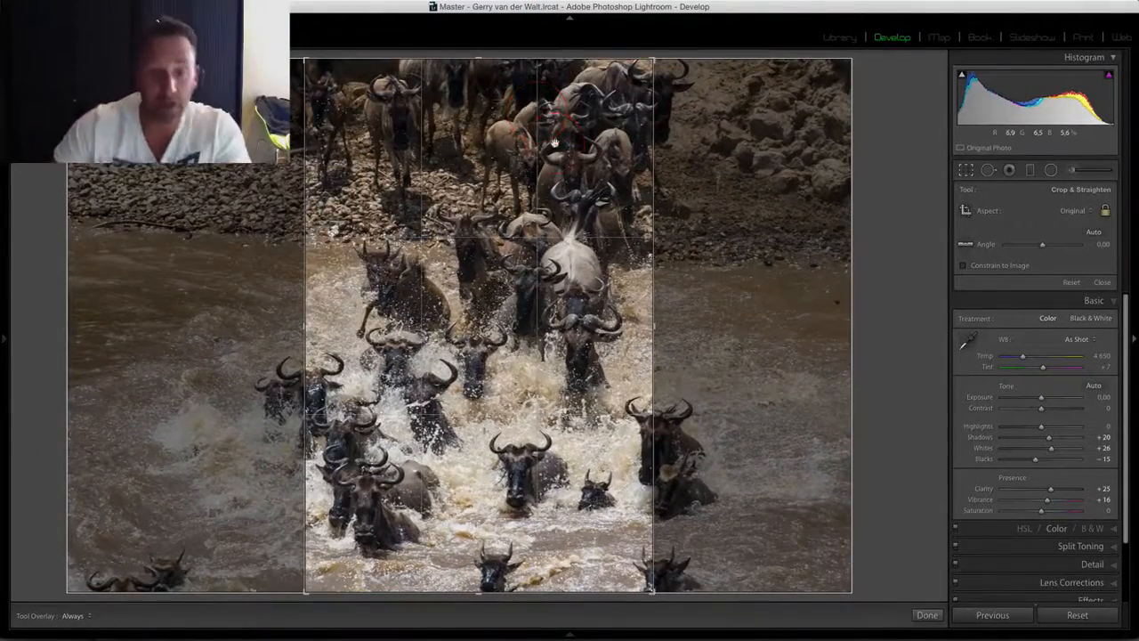
pyautogui.moveTo(498, 227); pyautogui.dragTo(528, 234)
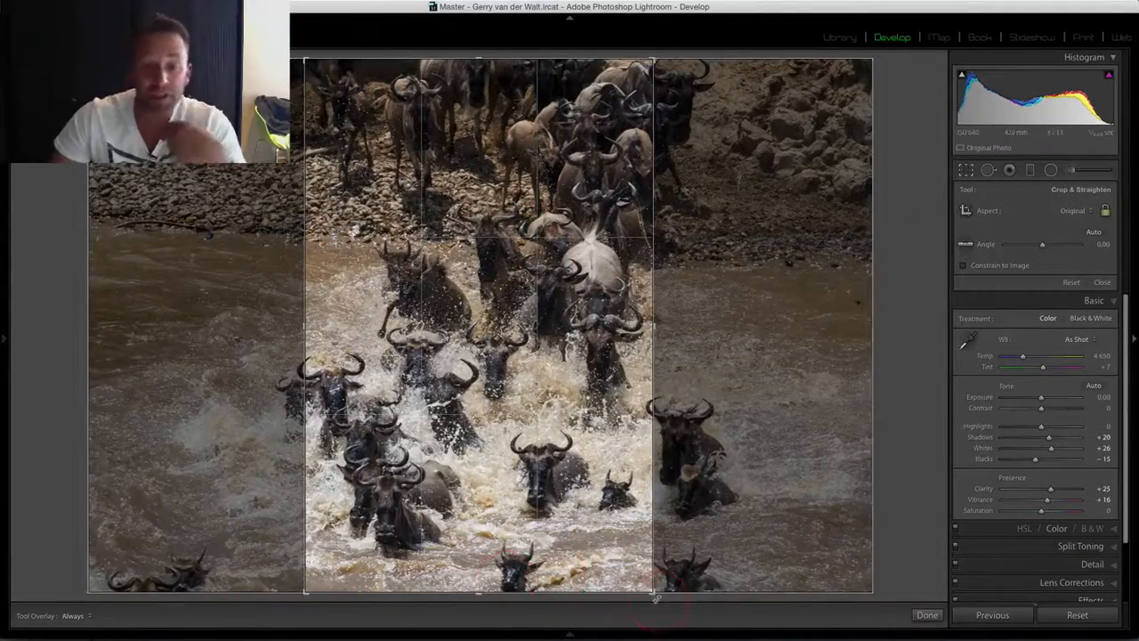
pyautogui.moveTo(655, 594); pyautogui.dragTo(635, 563)
pyautogui.moveTo(544, 471)
pyautogui.mouseDown()
pyautogui.moveTo(561, 424)
pyautogui.moveTo(557, 458)
pyautogui.mouseUp()
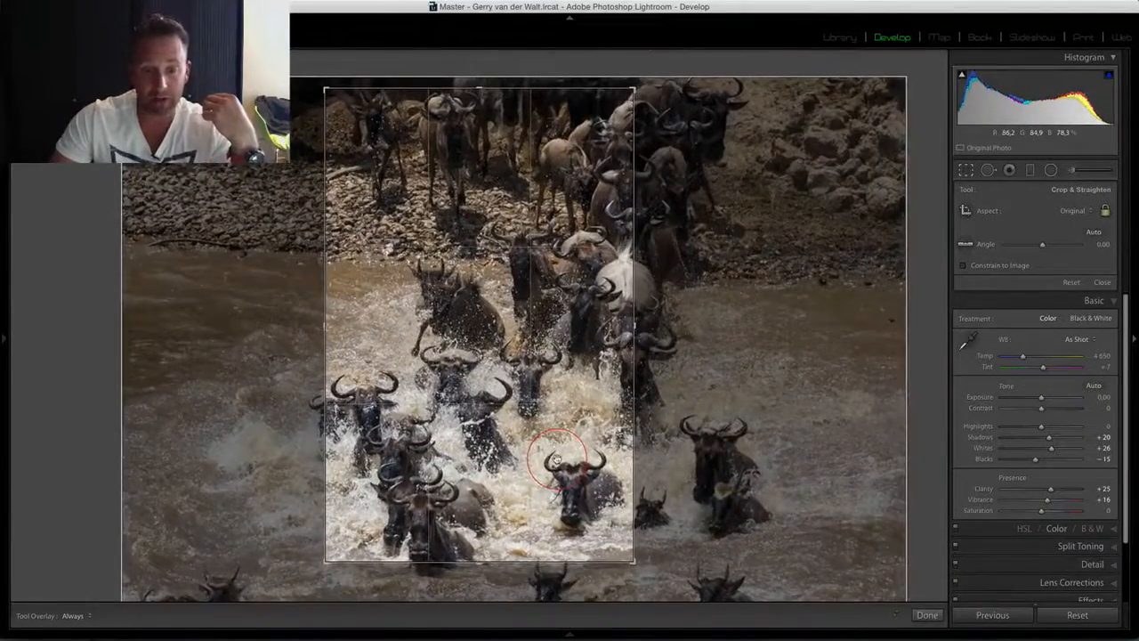
pyautogui.press('Return')
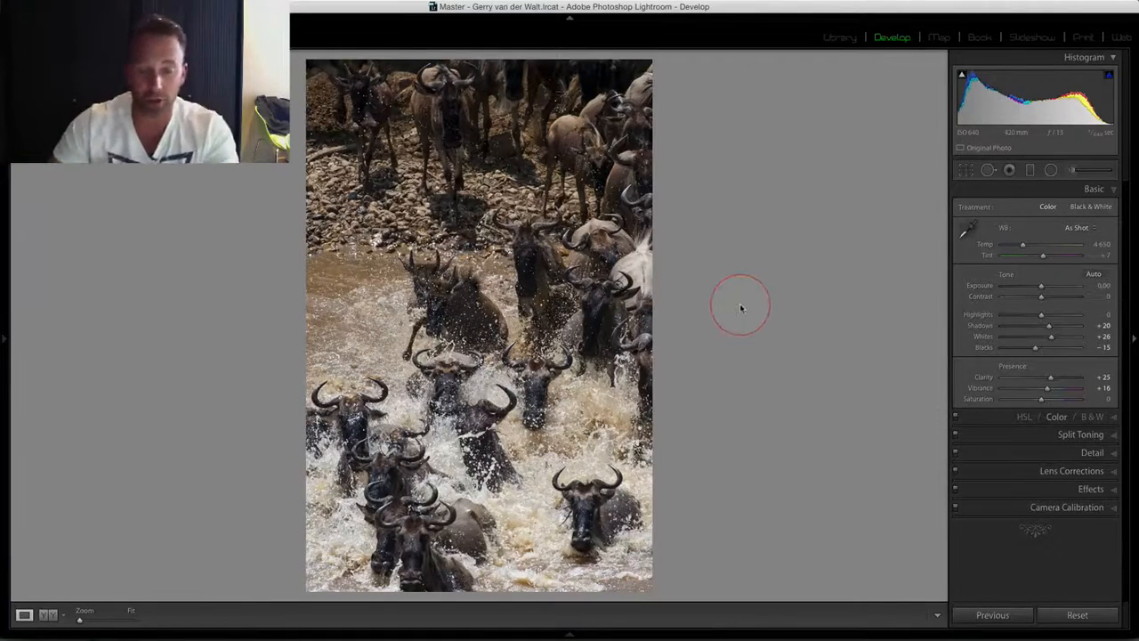
# Reposition the photo within the portrait crop so the white-backed wildebeest and the calf fall inside the frame, and apply it
pyautogui.press('r')
pyautogui.moveTo(600, 346); pyautogui.dragTo(513, 382)
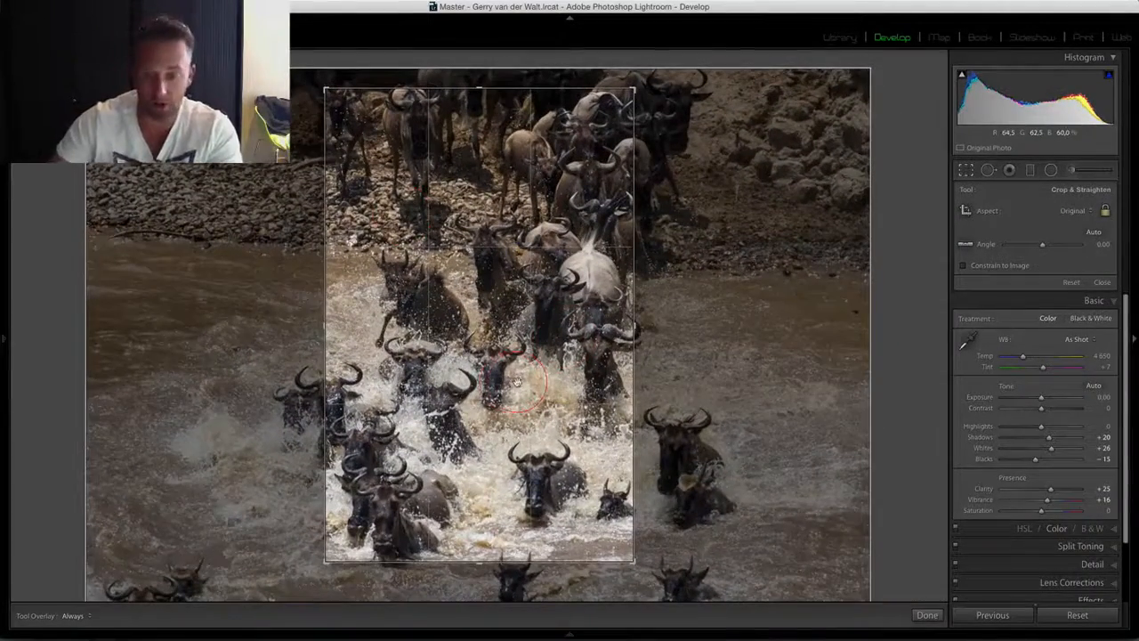
pyautogui.press('Return')
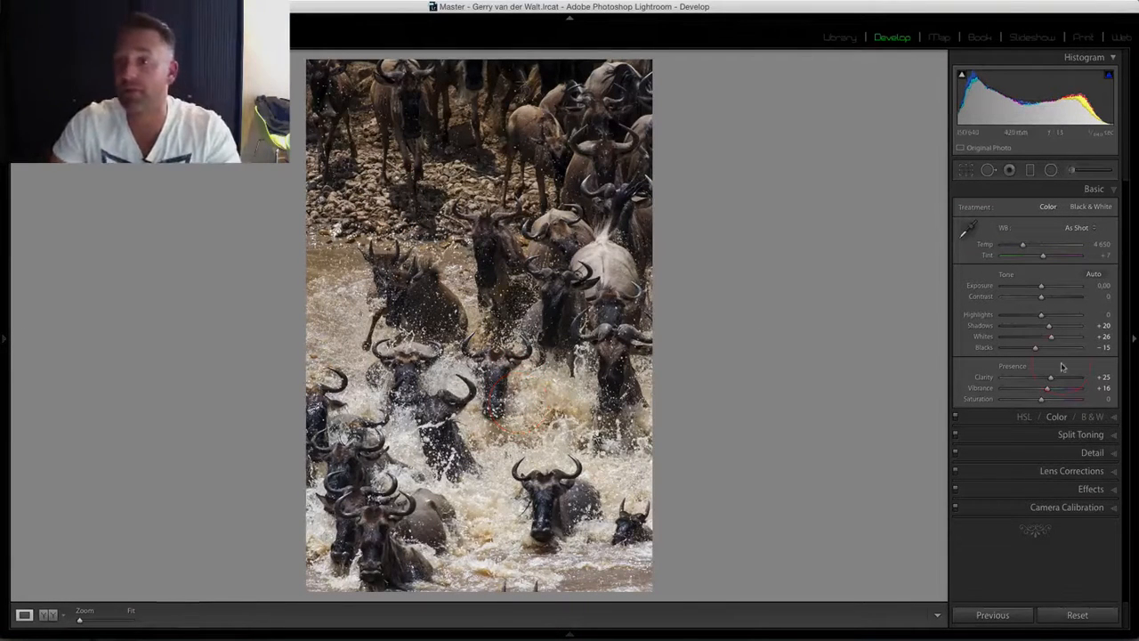
pyautogui.click(966, 171)
pyautogui.press('Return')
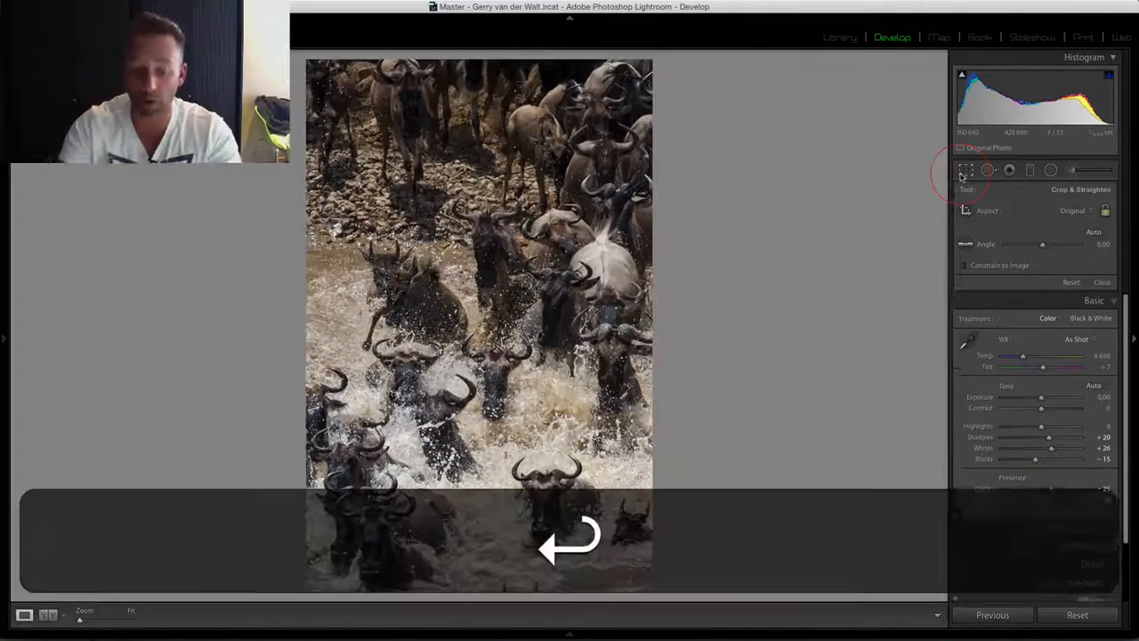
# Open the other, still landscape virtual copy for cropping and set its crop aspect ratio to 1 x 1
pyautogui.press('g')
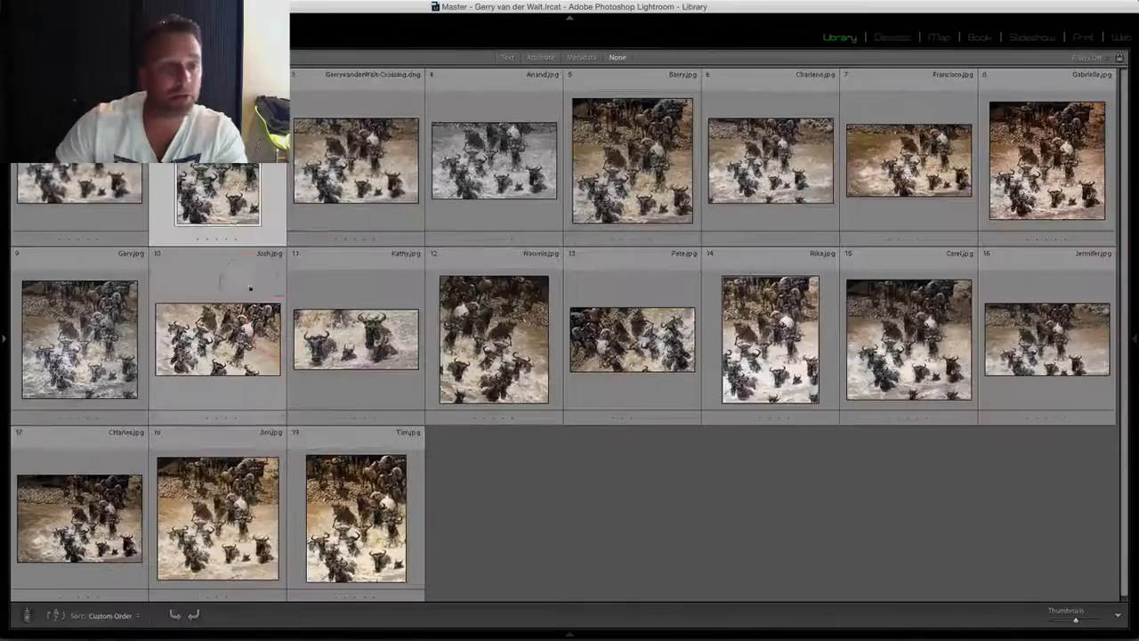
pyautogui.click(353, 163)
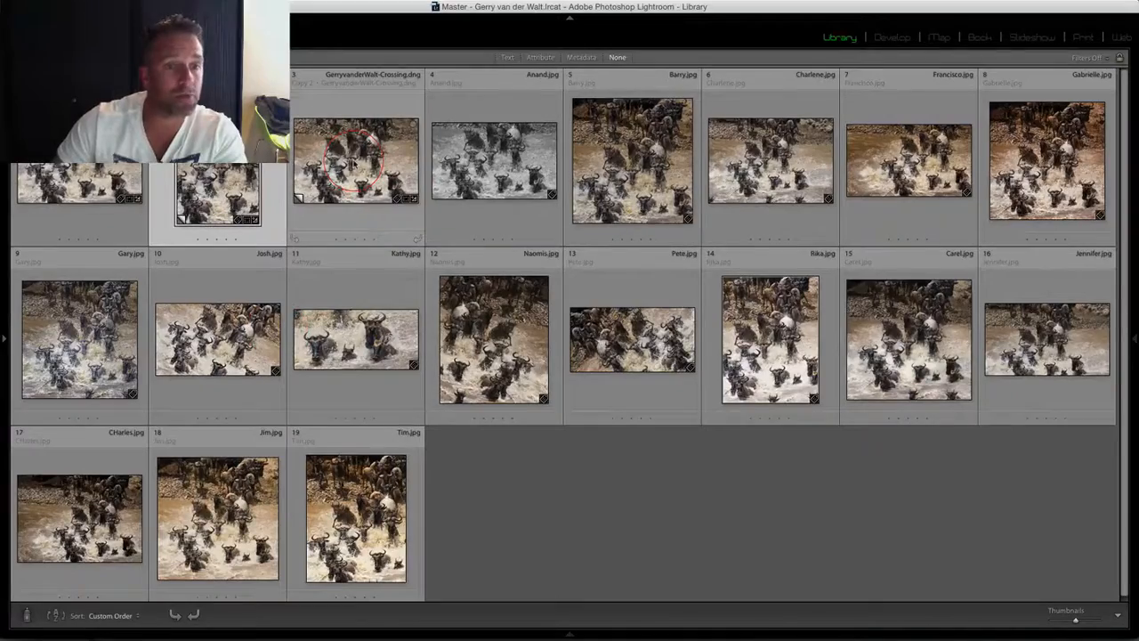
pyautogui.doubleClick(353, 163)
pyautogui.press('r')
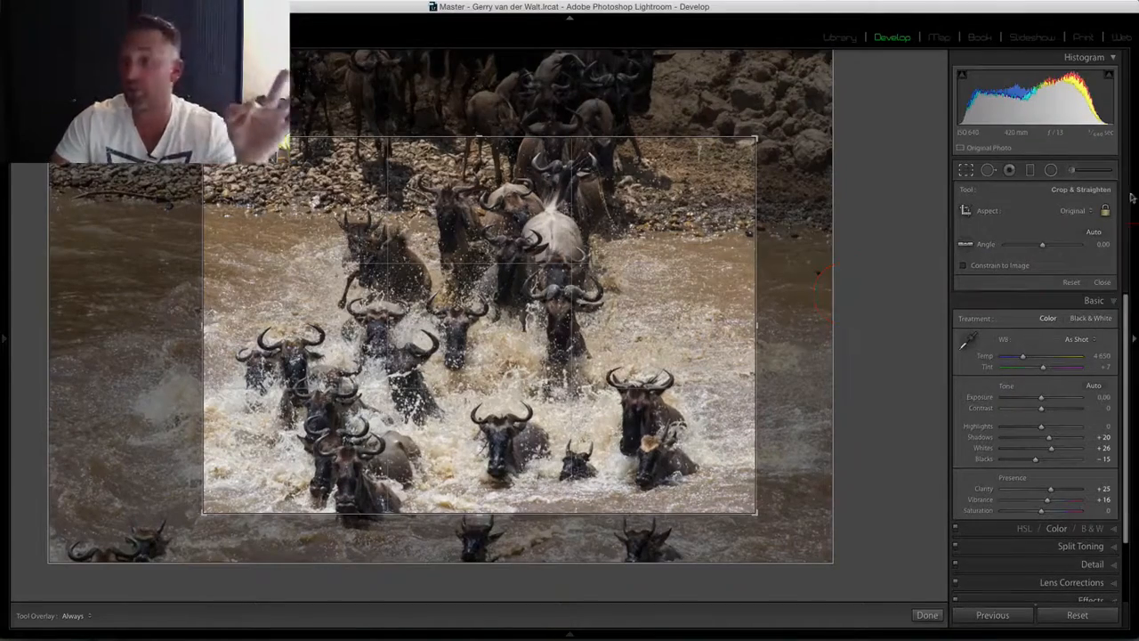
pyautogui.click(1086, 211)
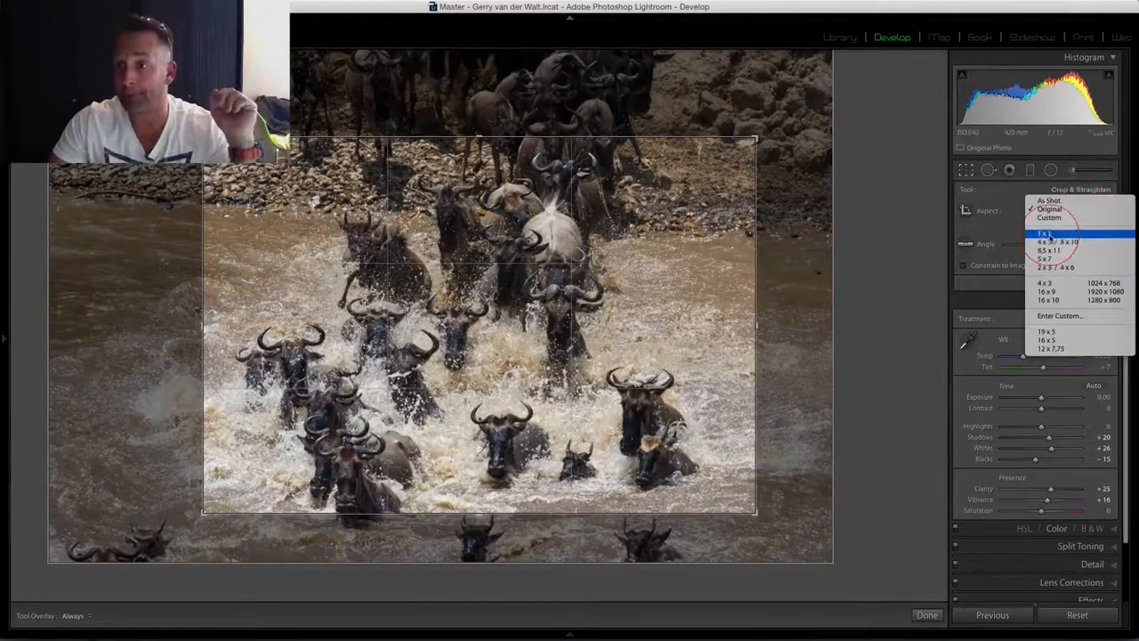
pyautogui.click(1046, 232)
# Enlarge the square crop to take in the herd on the bank, reposition the photo within it, and apply the crop
pyautogui.moveTo(479, 137); pyautogui.dragTo(478, 90)
pyautogui.moveTo(489, 356); pyautogui.dragTo(514, 358)
pyautogui.moveTo(710, 91); pyautogui.dragTo(728, 68)
pyautogui.moveTo(632, 259); pyautogui.dragTo(609, 273)
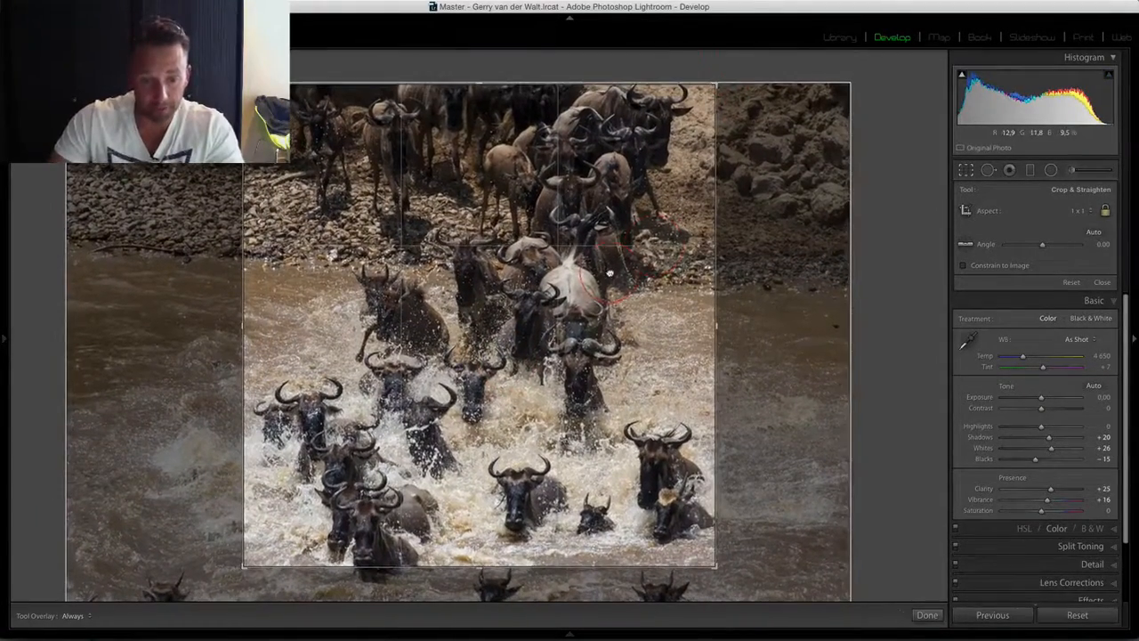
pyautogui.press('Return')
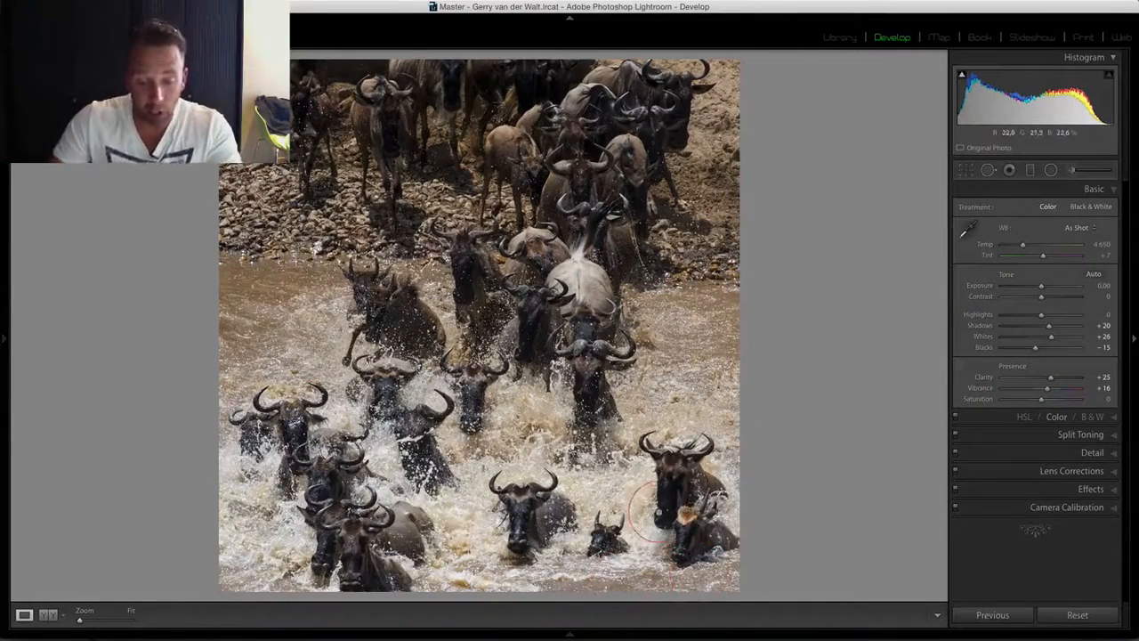
pyautogui.press('r')
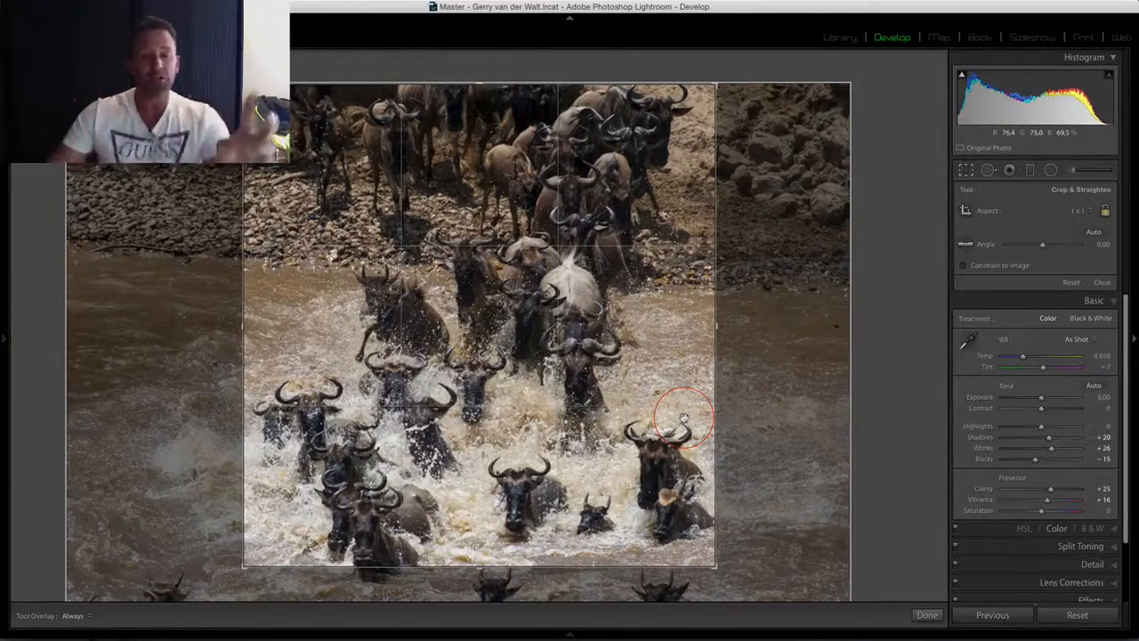
pyautogui.press('Return')
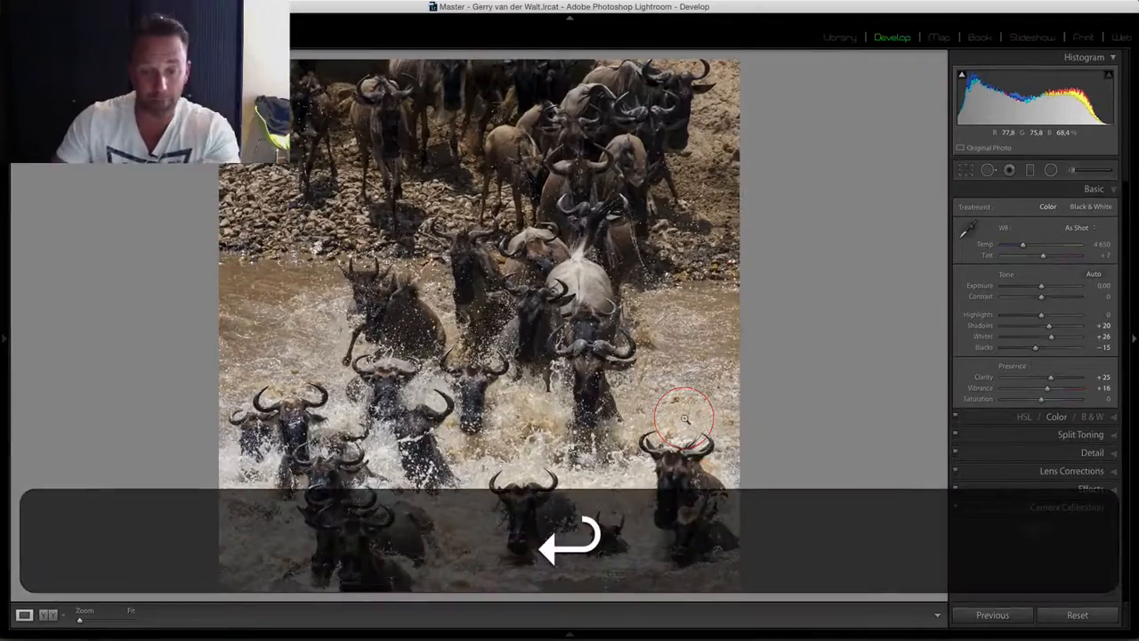
# Compare the landscape, portrait and square versions side by side in Survey view with the lights out
pyautogui.press('g')
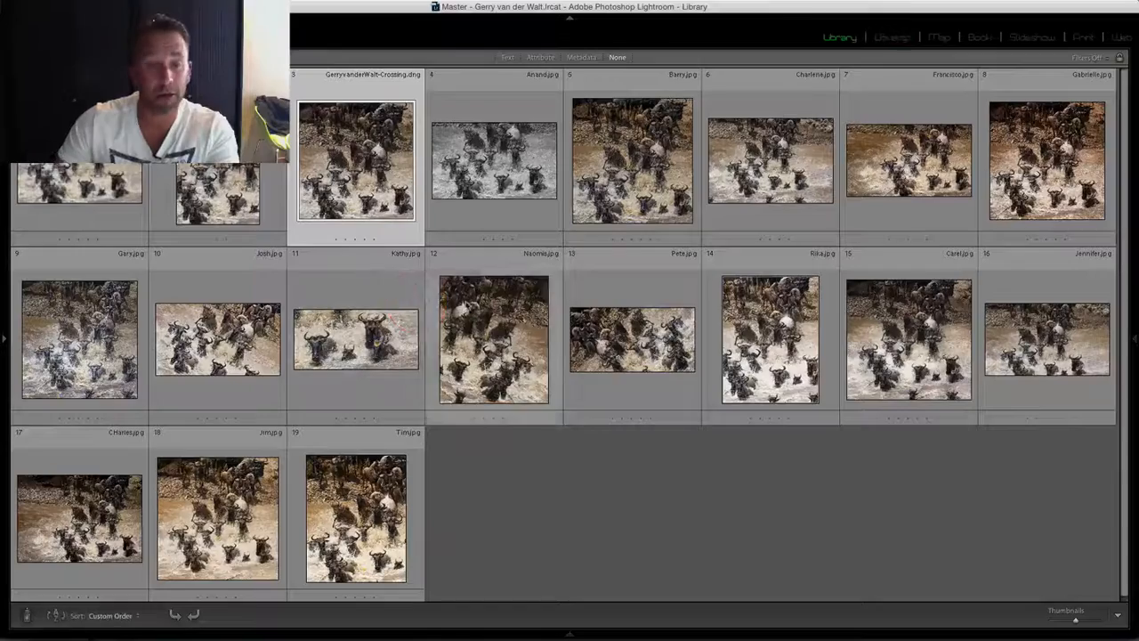
pyautogui.press('super+n')
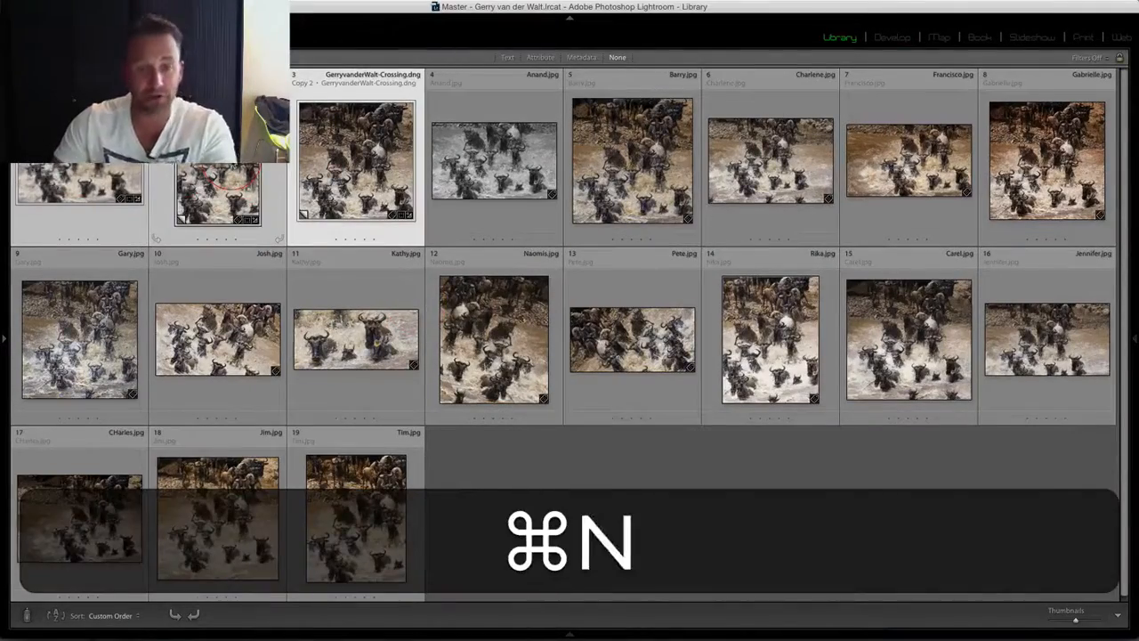
pyautogui.press('n')
pyautogui.press('Tab')
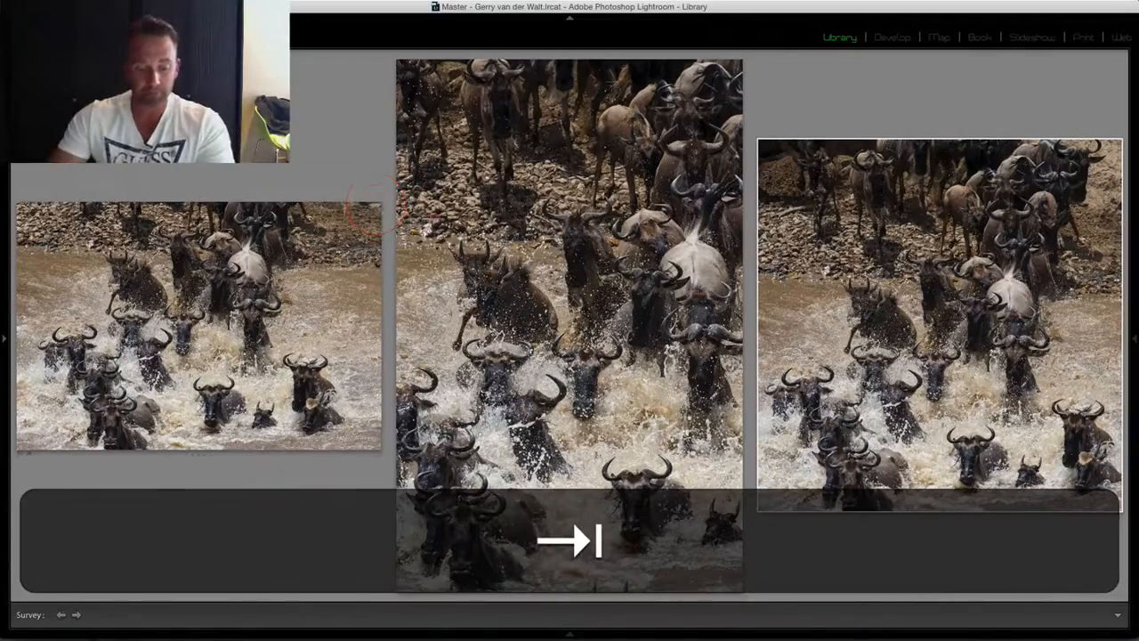
pyautogui.press('l')
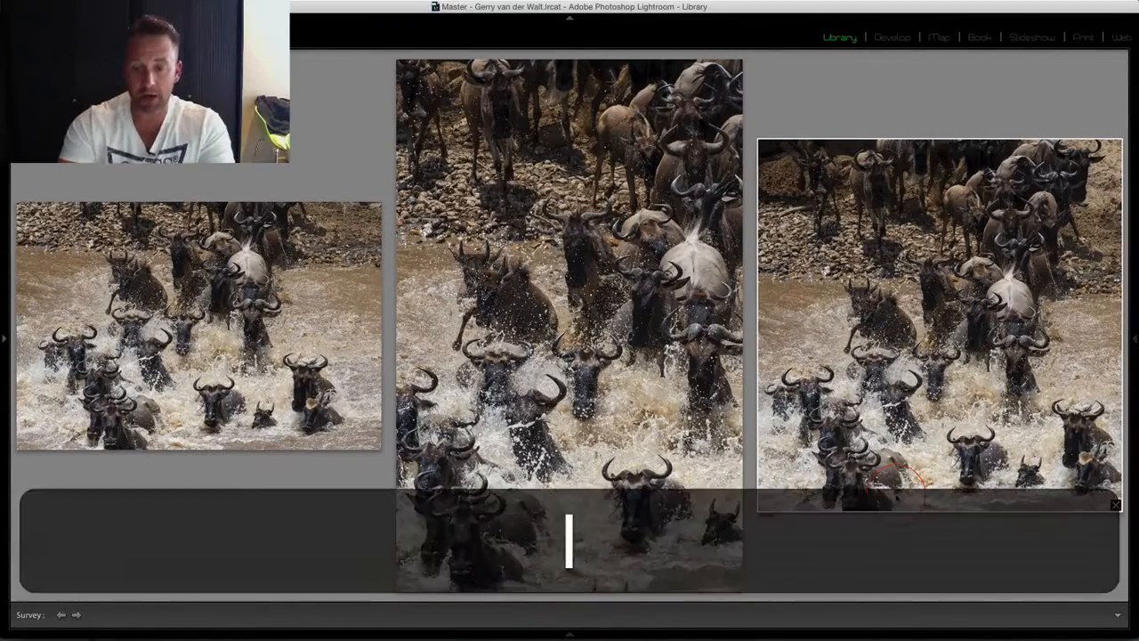
pyautogui.press('l')
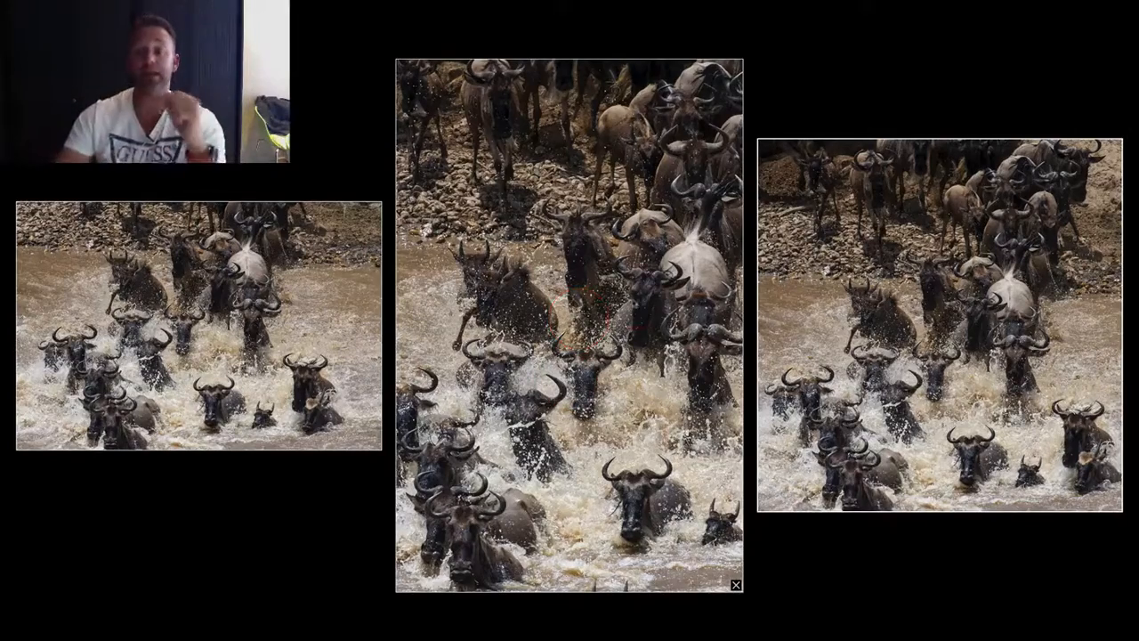
# View the square version on its own, return to the library grid and restore the normal background lighting
pyautogui.doubleClick(902, 346)
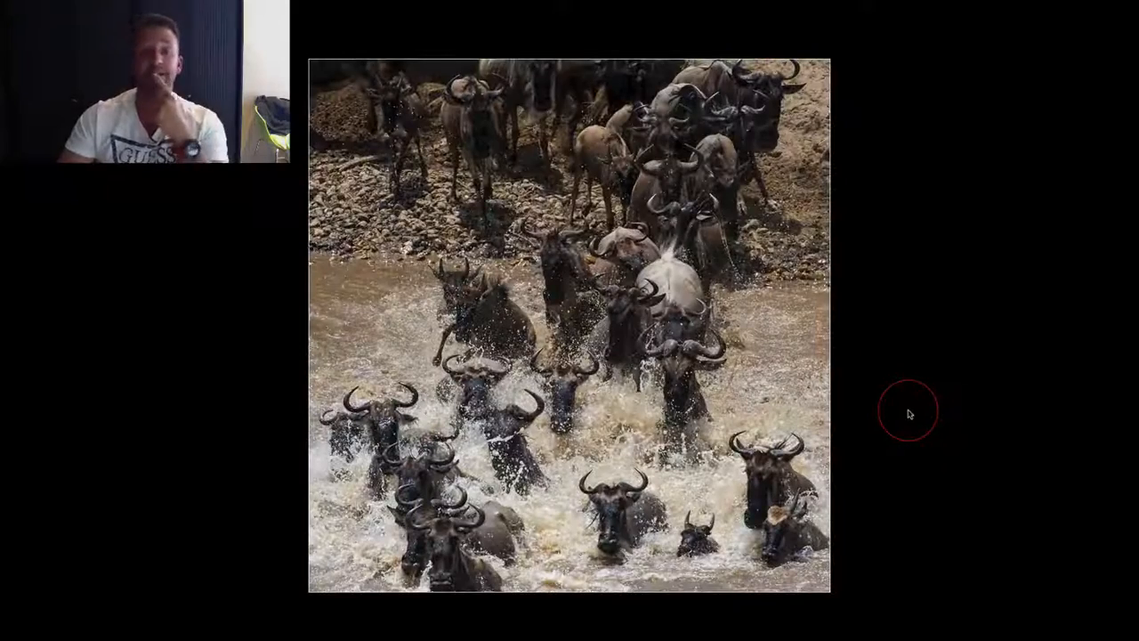
pyautogui.press('g')
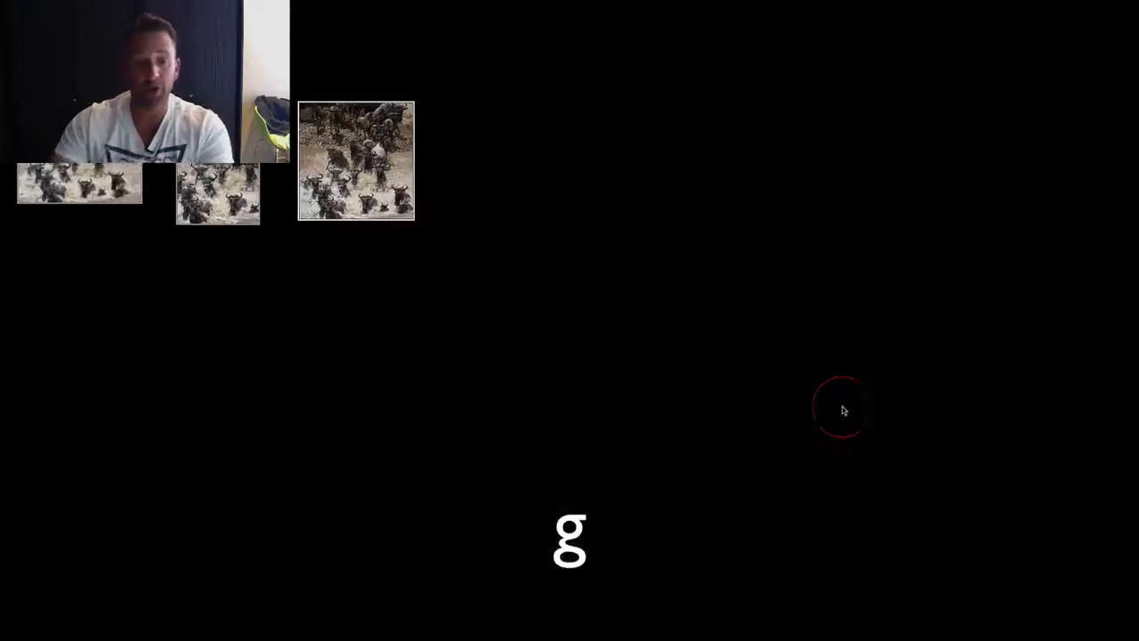
pyautogui.press('l')
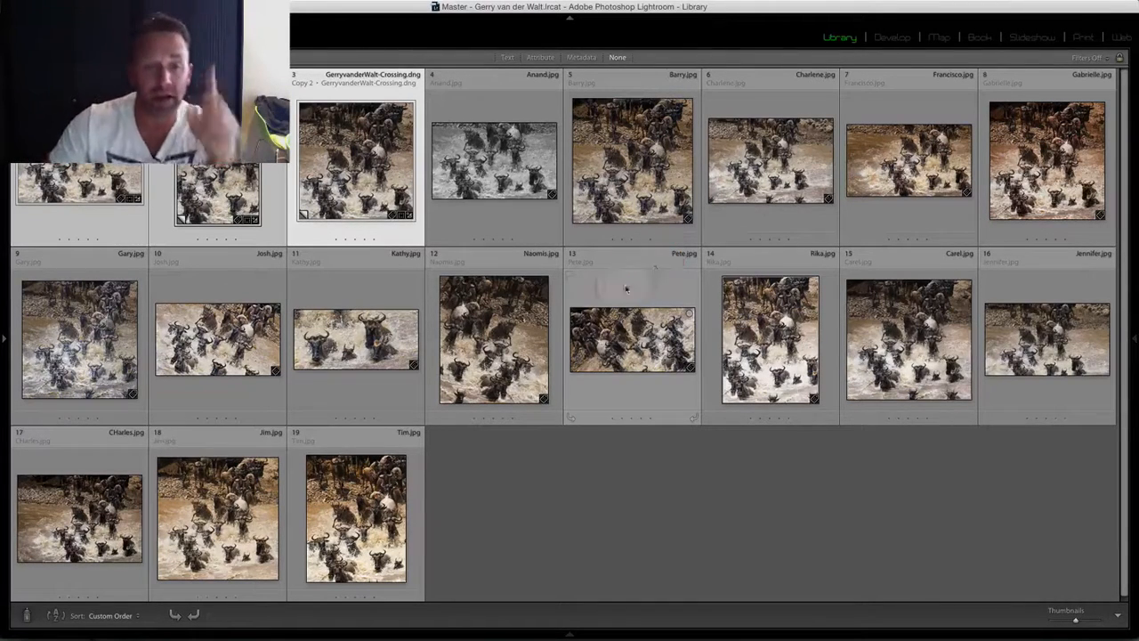
# View the black-and-white edit in Loupe view with the info overlay on, and examine each following edit through photo 9
pyautogui.doubleClick(494, 161)
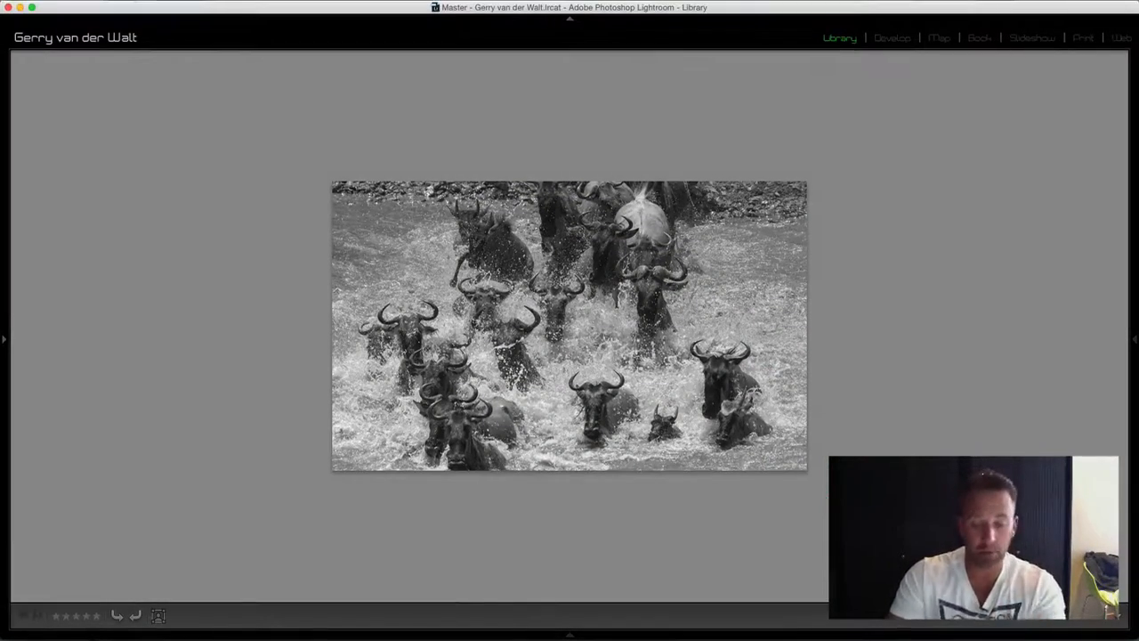
pyautogui.press('i')
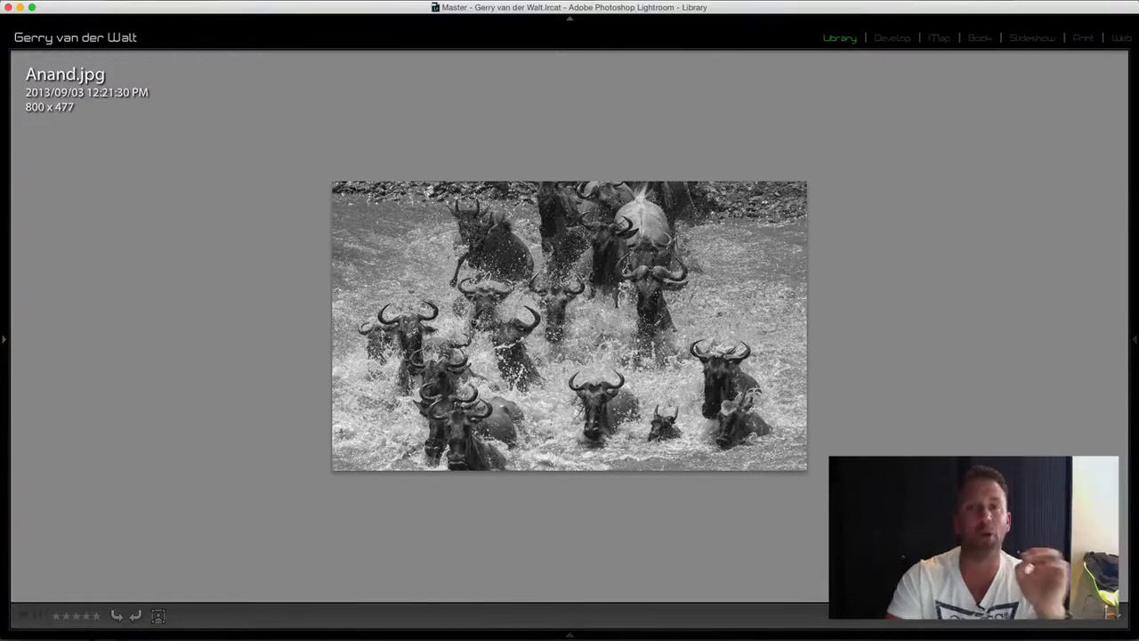
pyautogui.press('Right')
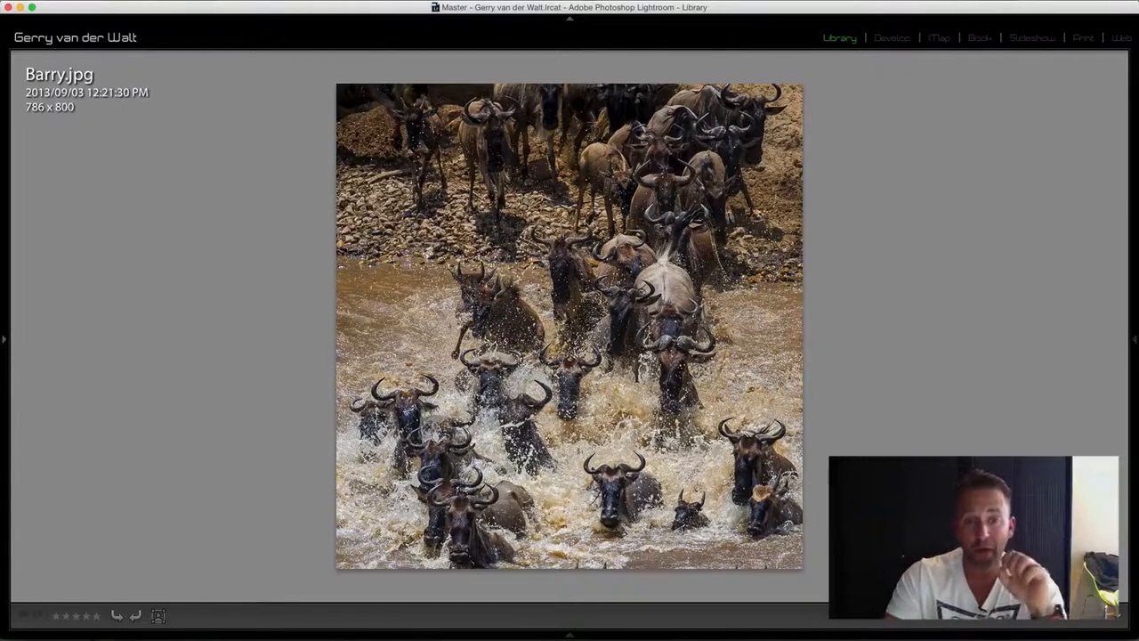
pyautogui.press('Right')
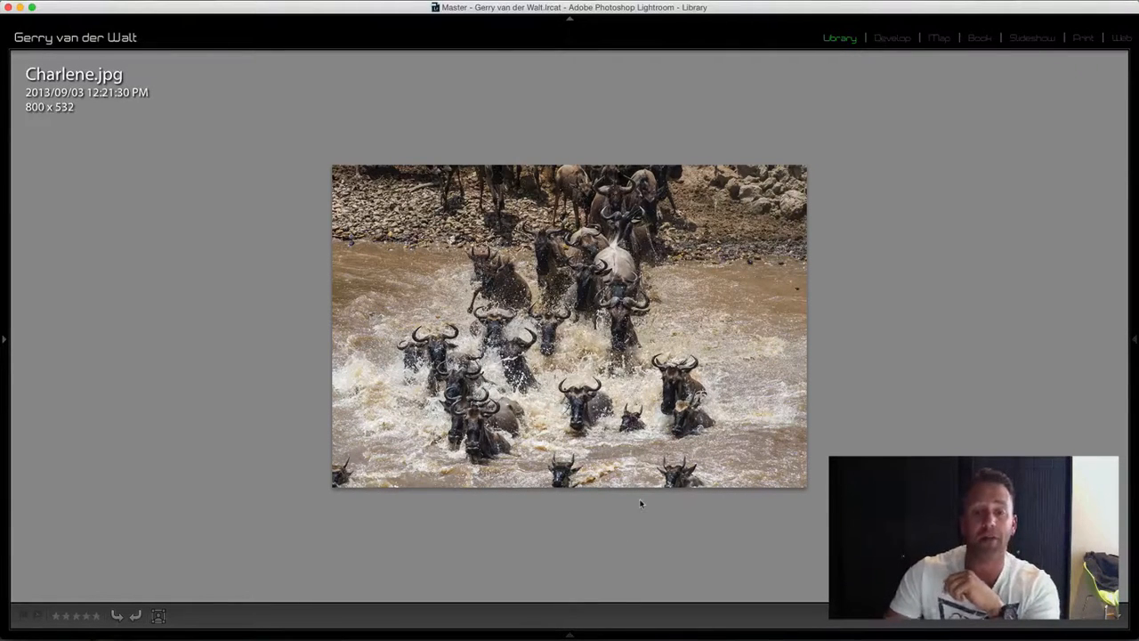
pyautogui.press('Right')
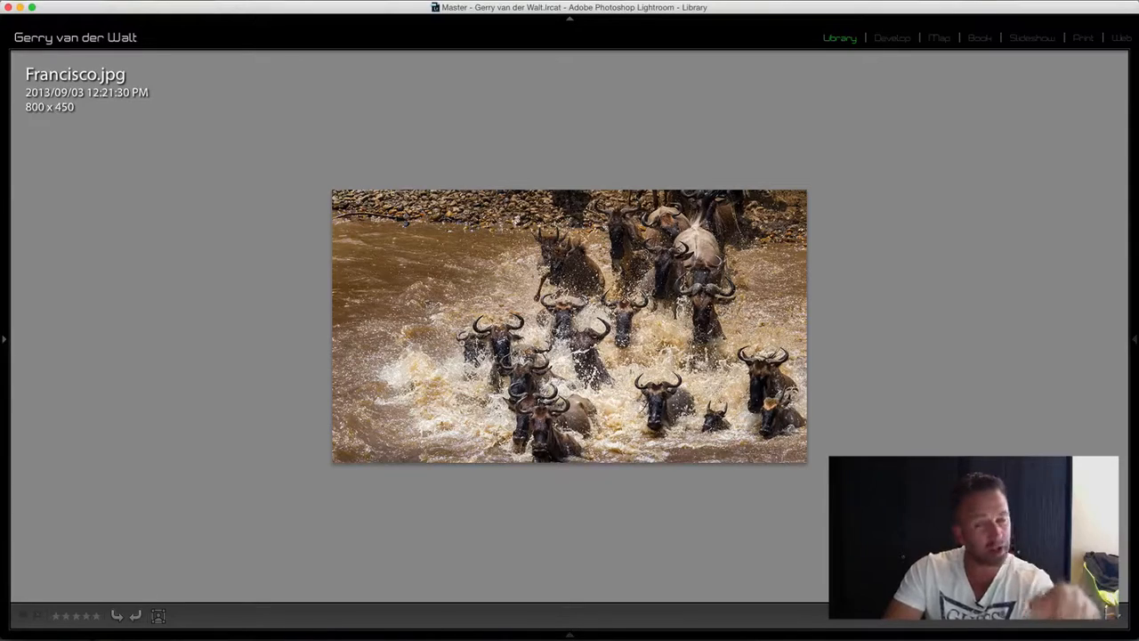
pyautogui.press('Right')
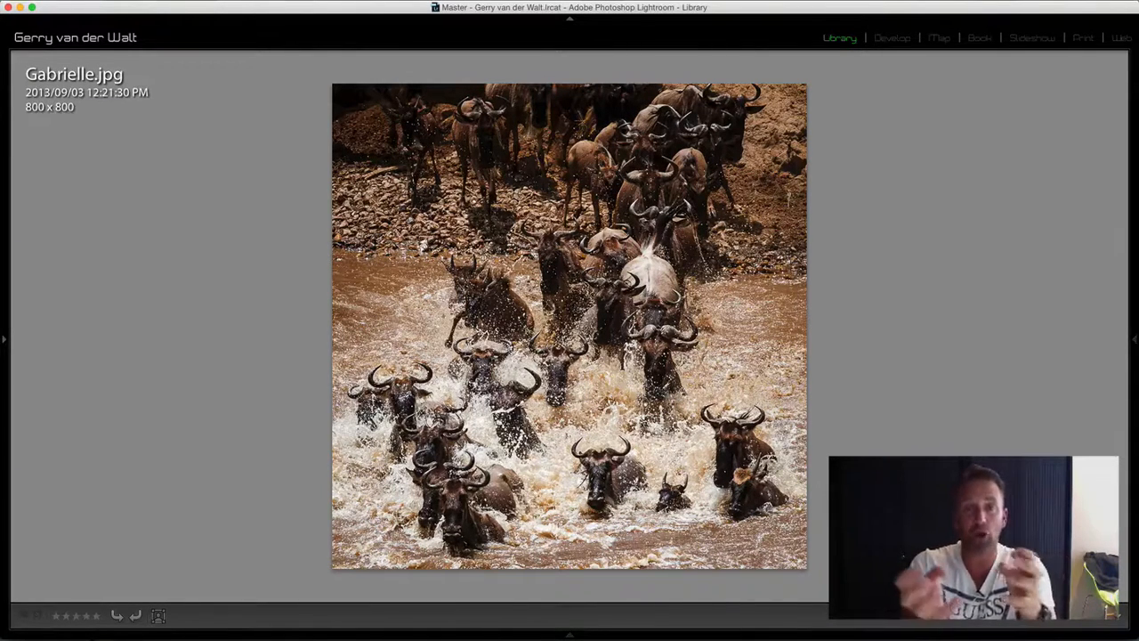
pyautogui.press('Right')
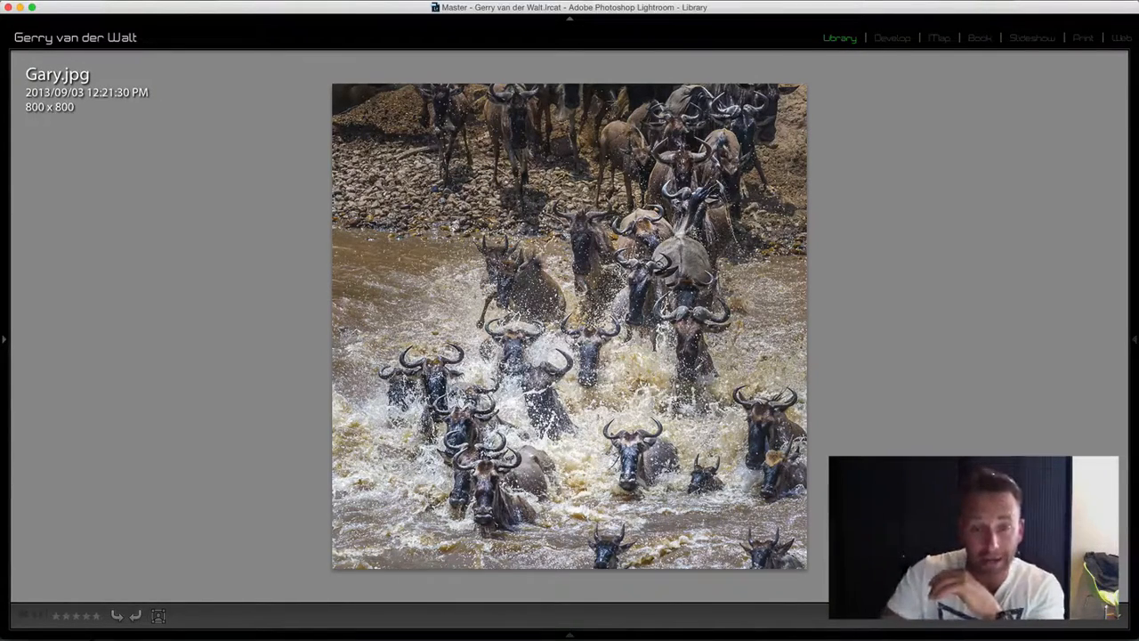
# Examine the tilted, tight panoramic and mirrored crops one by one, from photo 10 through photo 13
pyautogui.press('Right')
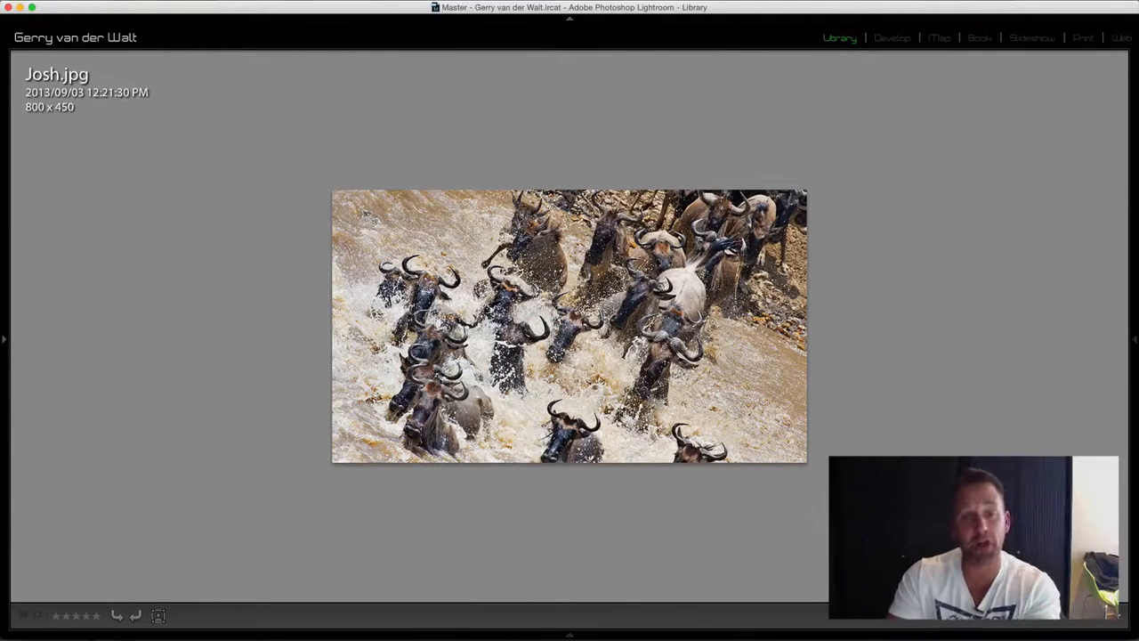
pyautogui.press('Right')
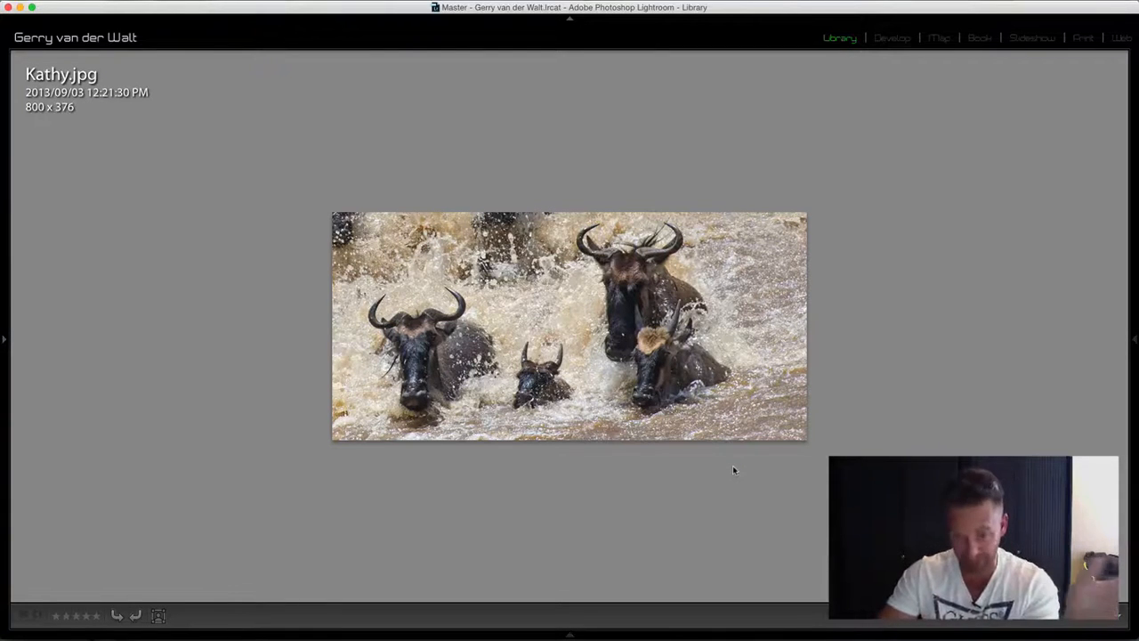
pyautogui.press('Right')
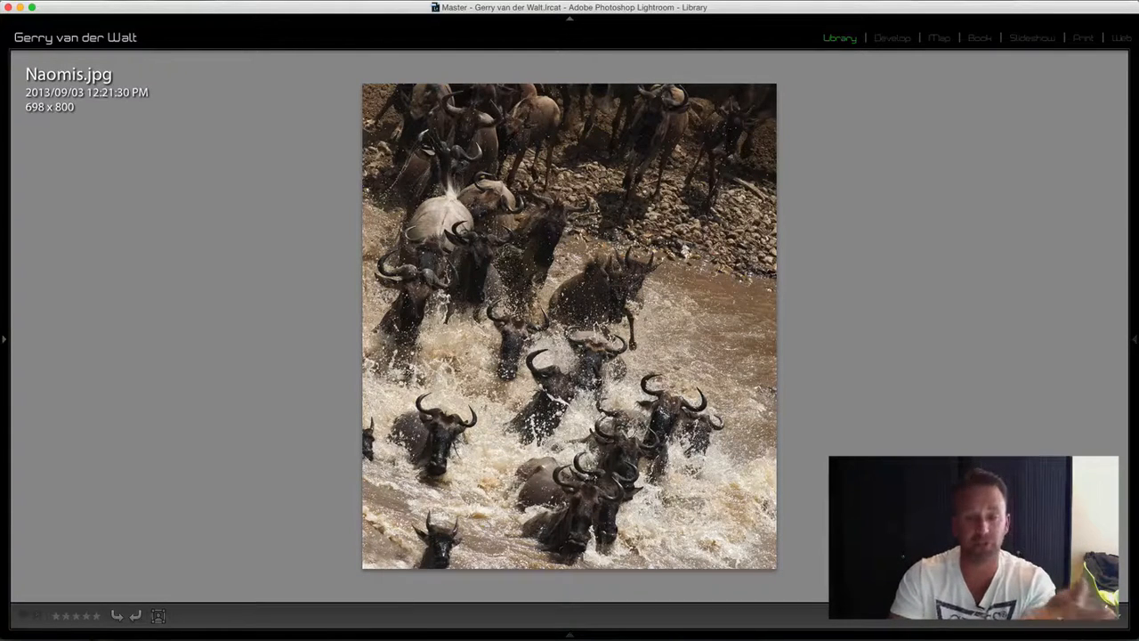
pyautogui.press('Right')
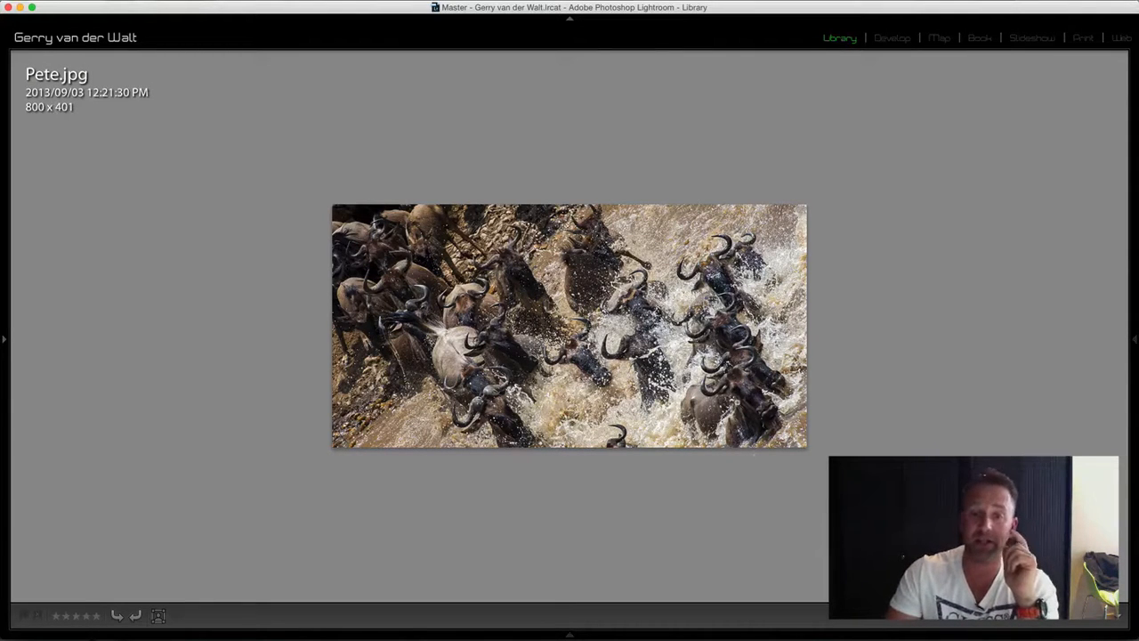
# Examine the remaining edits one by one, from photo 14 through the last portrait version, and return to the library grid
pyautogui.press('Right')
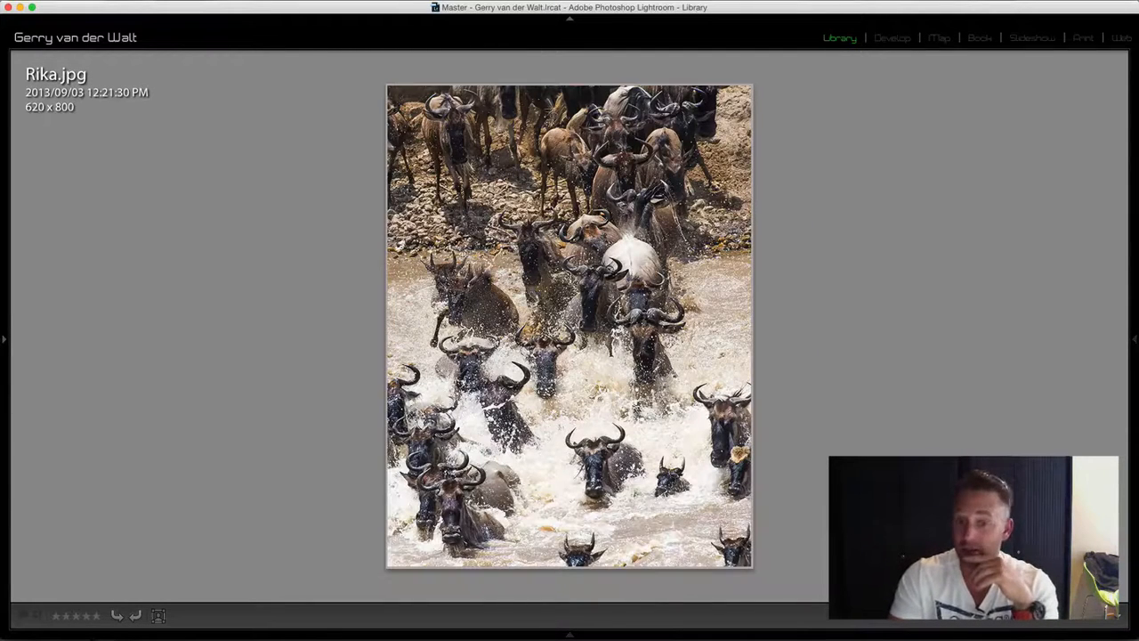
pyautogui.press('Right')
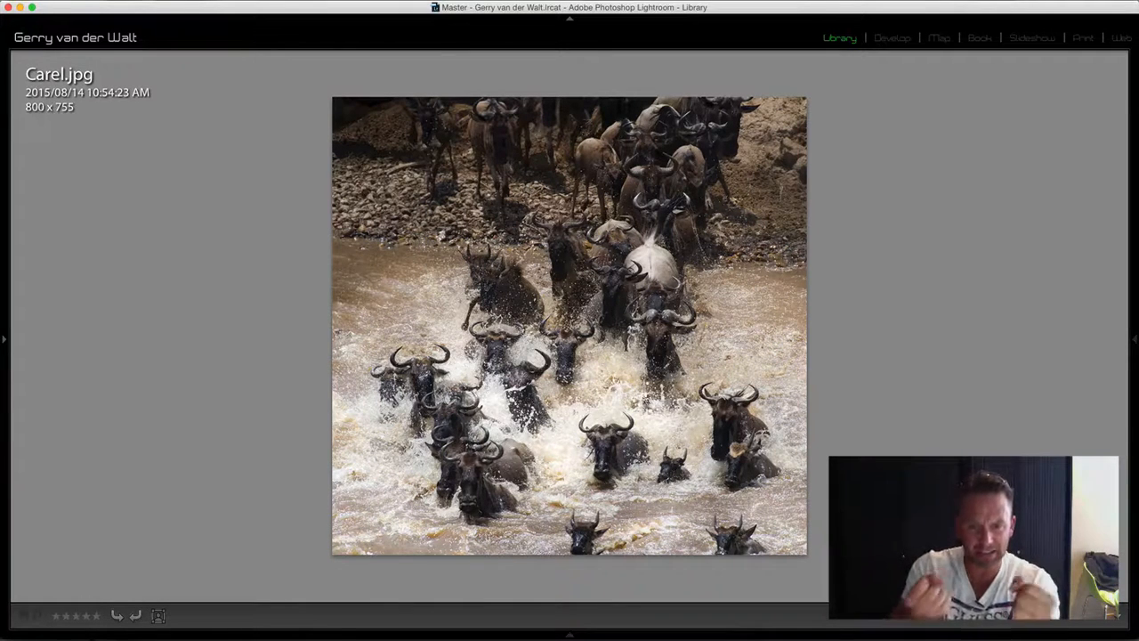
pyautogui.press('Right')
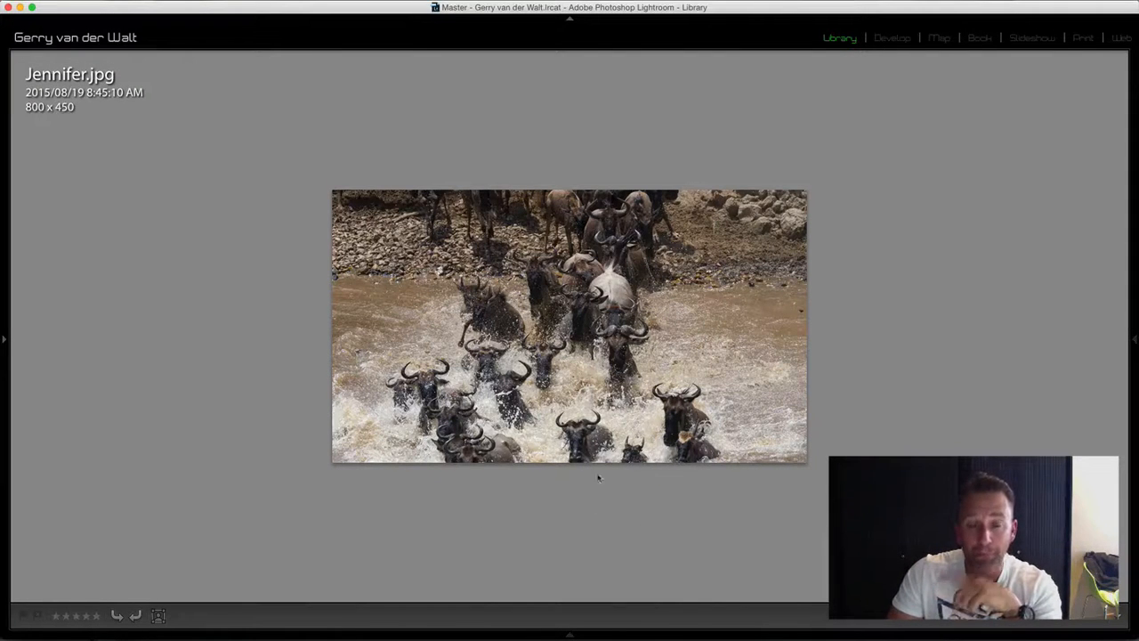
pyautogui.press('Right')
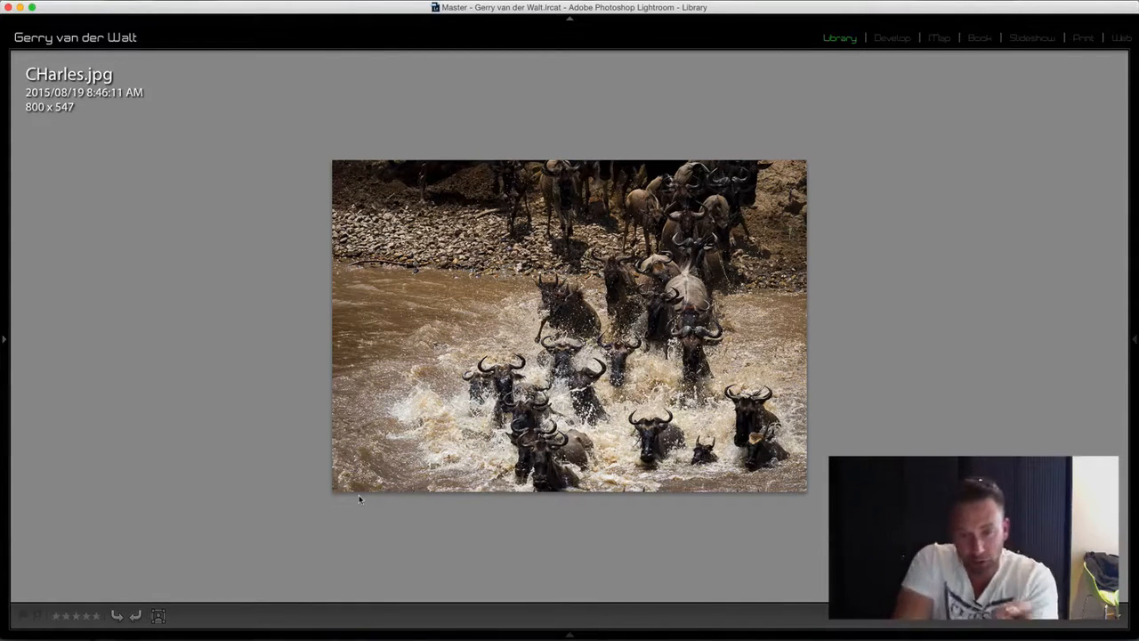
pyautogui.press('Right')
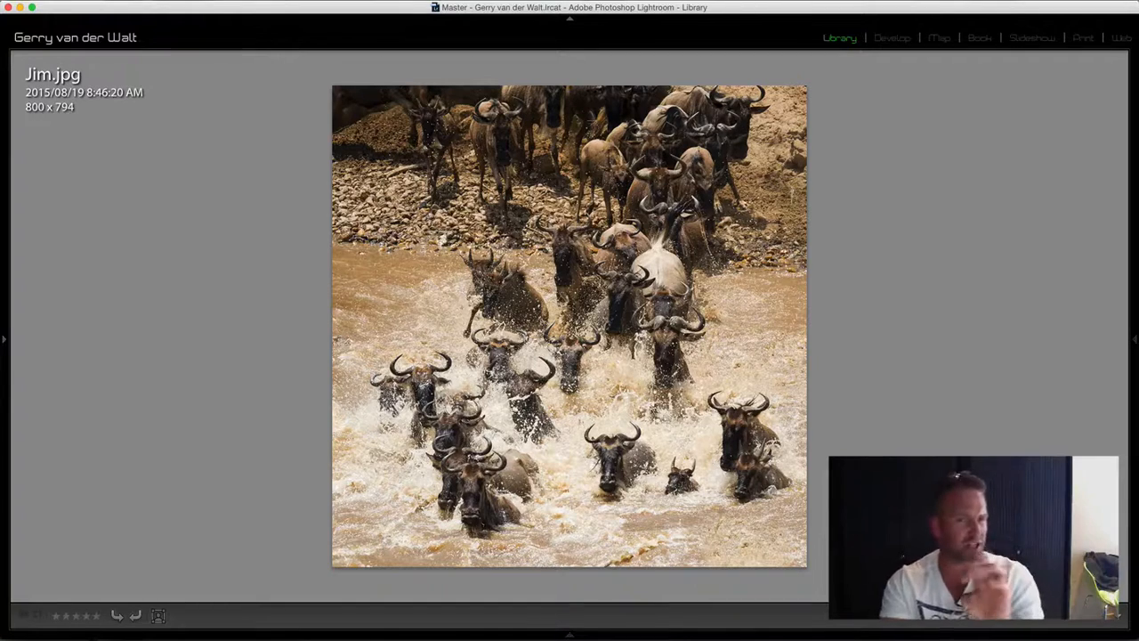
pyautogui.press('Right')
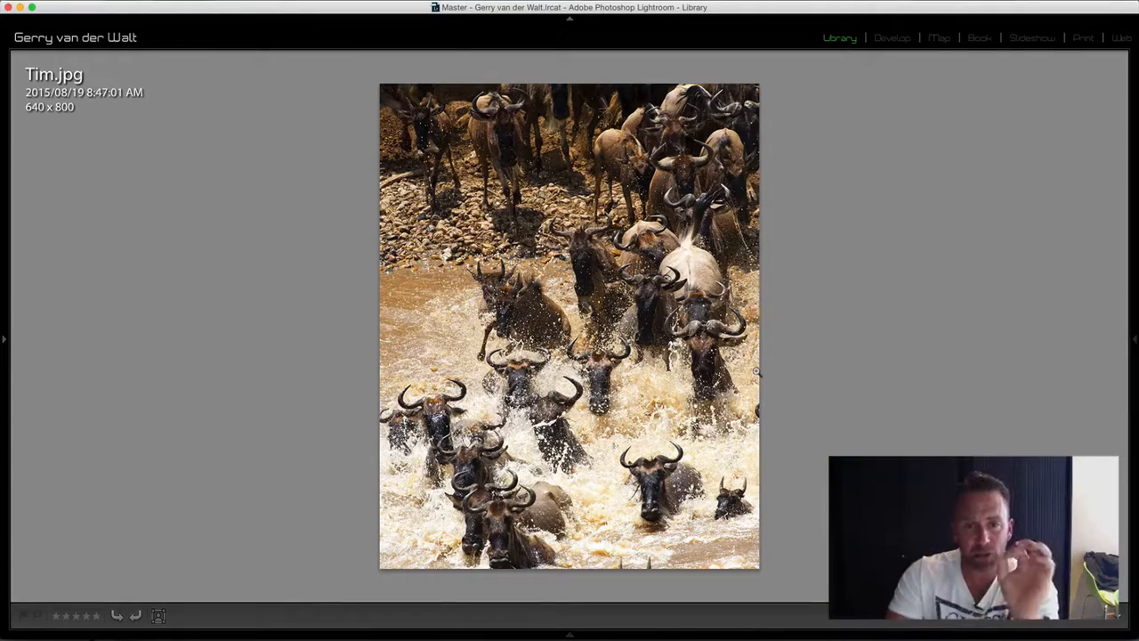
pyautogui.press('Right')
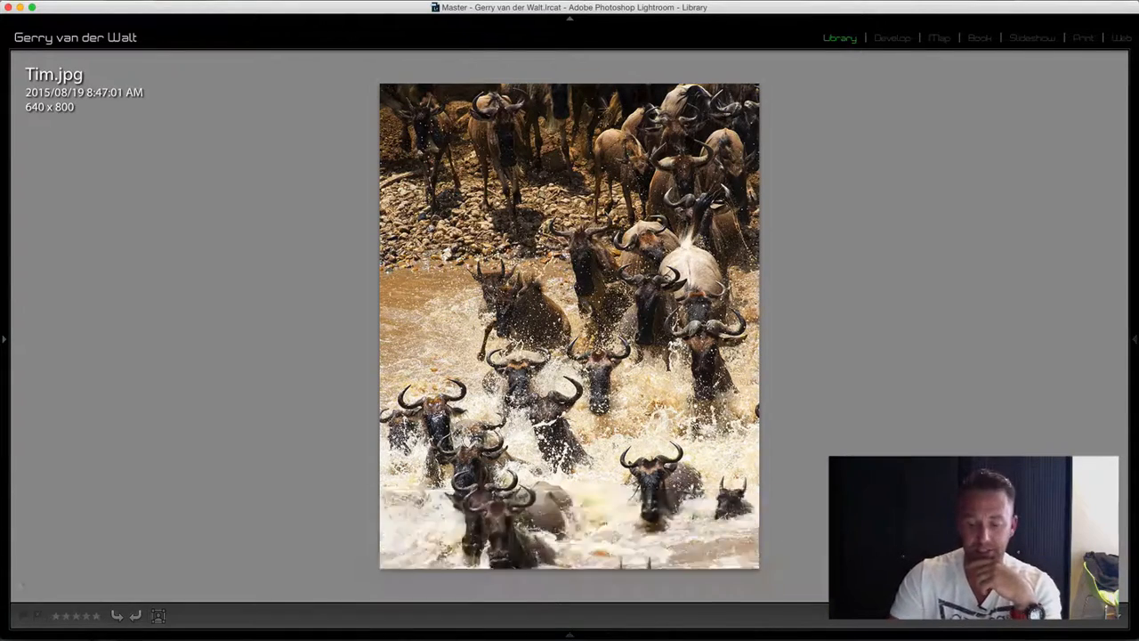
pyautogui.press('Right')
pyautogui.press('g')
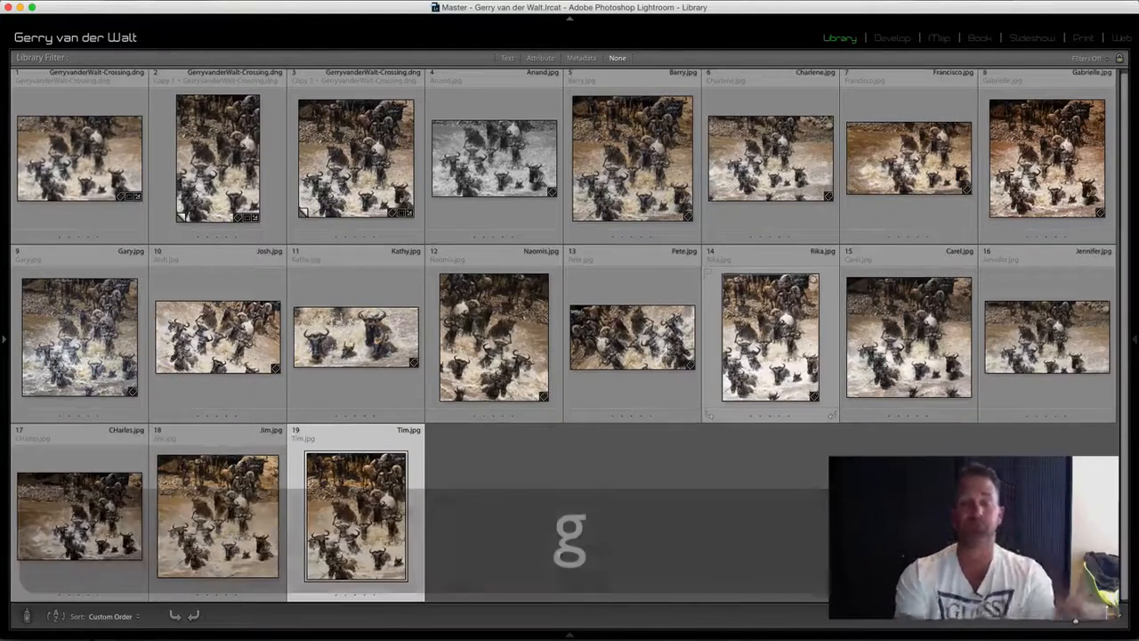